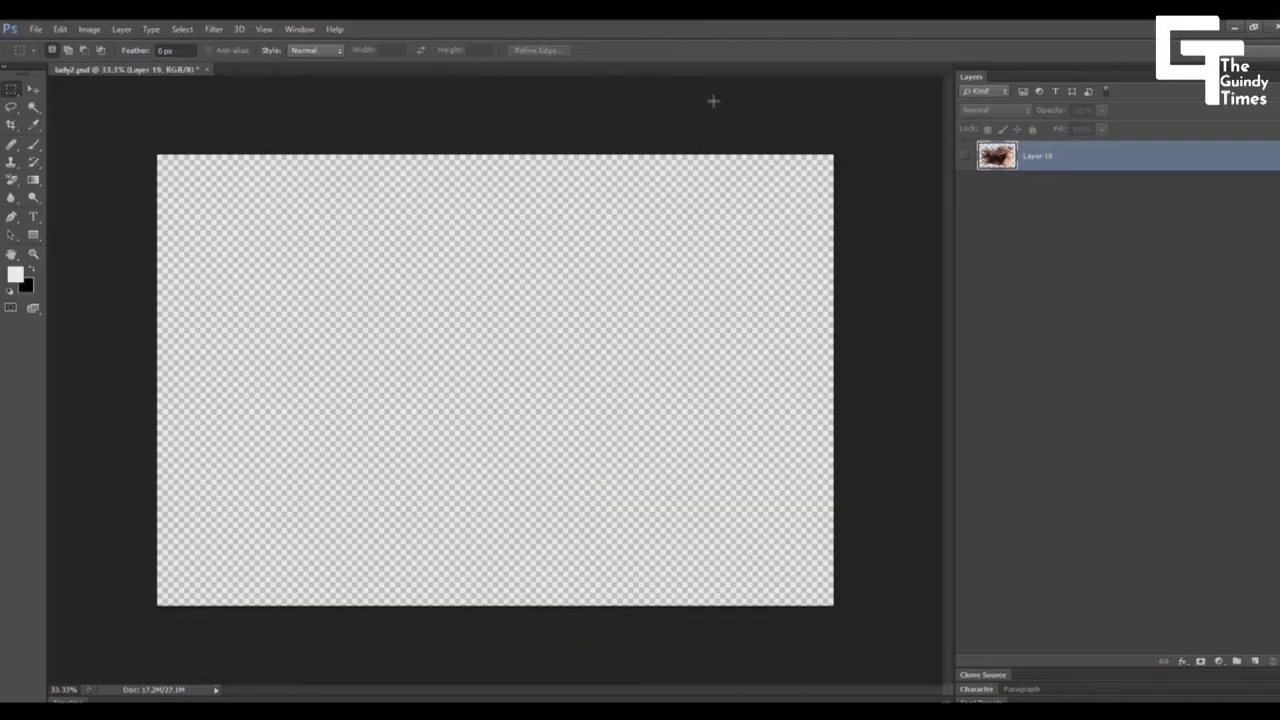
# - Show Layer 19's long-haired woman cutout and drag the sunset-sea photo to the upper left
pyautogui.click(965, 157)
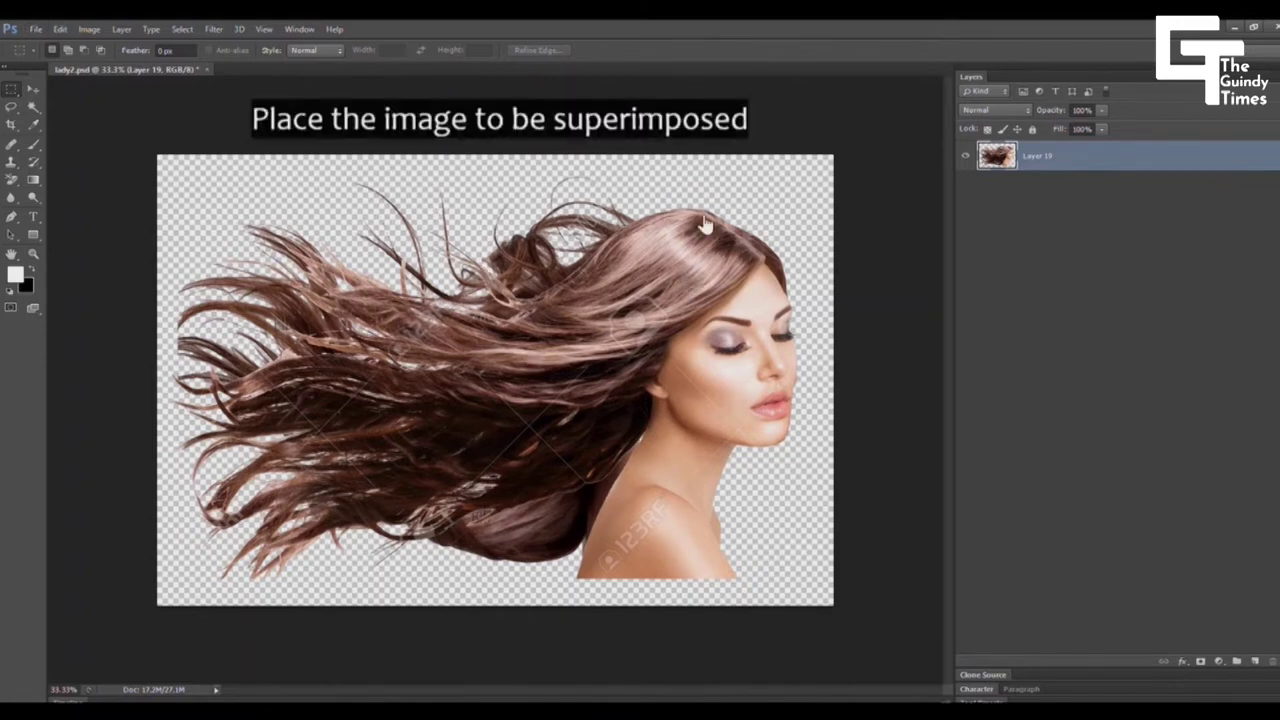
pyautogui.moveTo(426, 351); pyautogui.dragTo(272, 267)
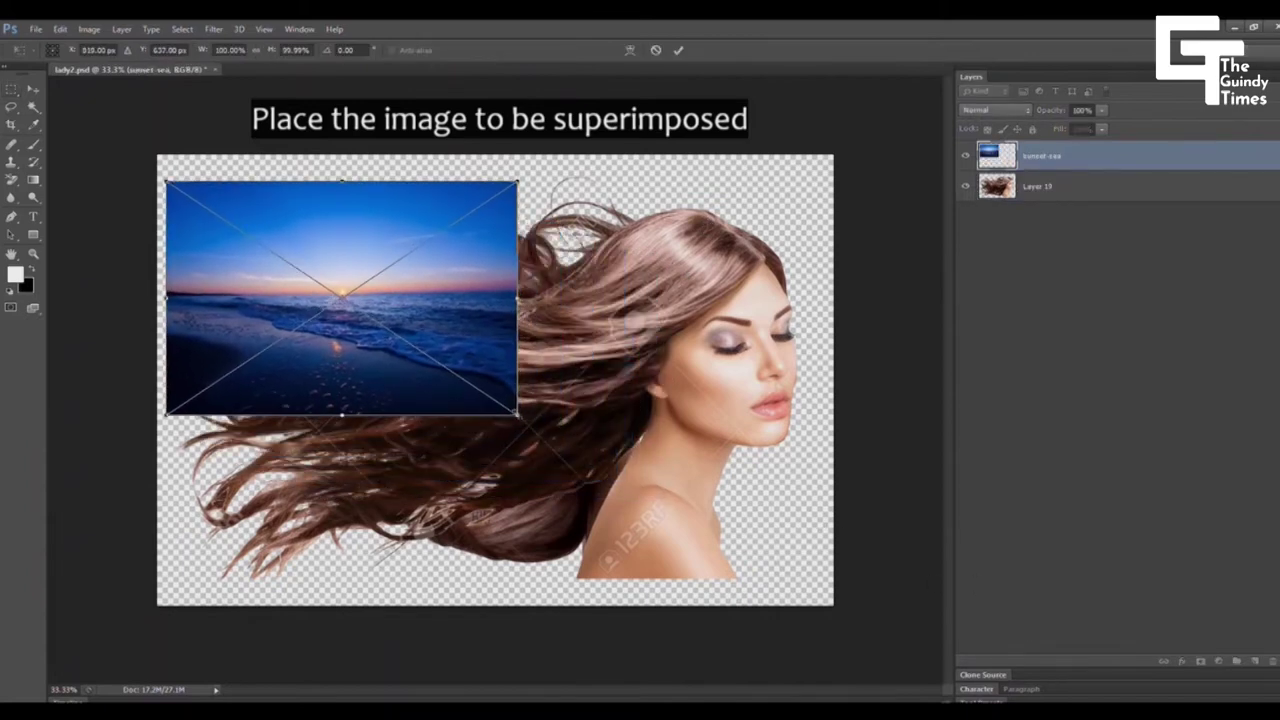
# - Enlarge, flip horizontally and fine-tune the sunset-sea photo over the hair left of her face
pyautogui.moveTo(517, 413); pyautogui.dragTo(712, 614)
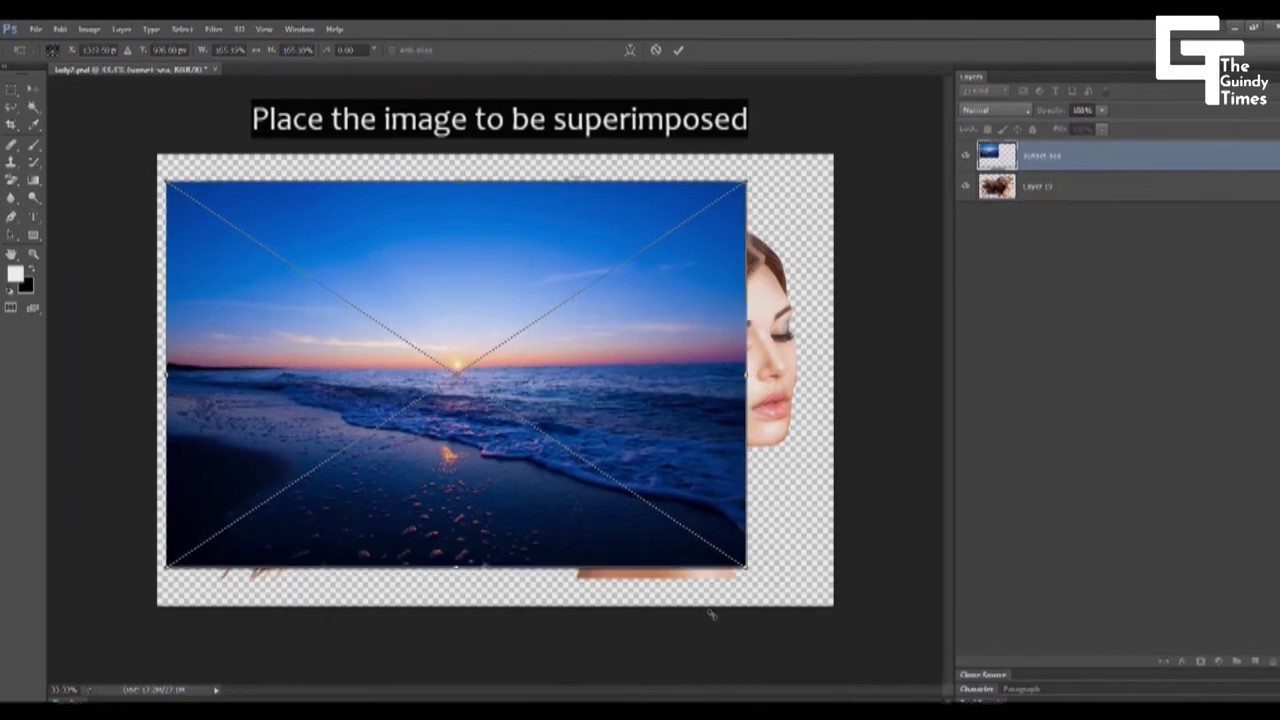
pyautogui.moveTo(524, 457); pyautogui.dragTo(523, 469)
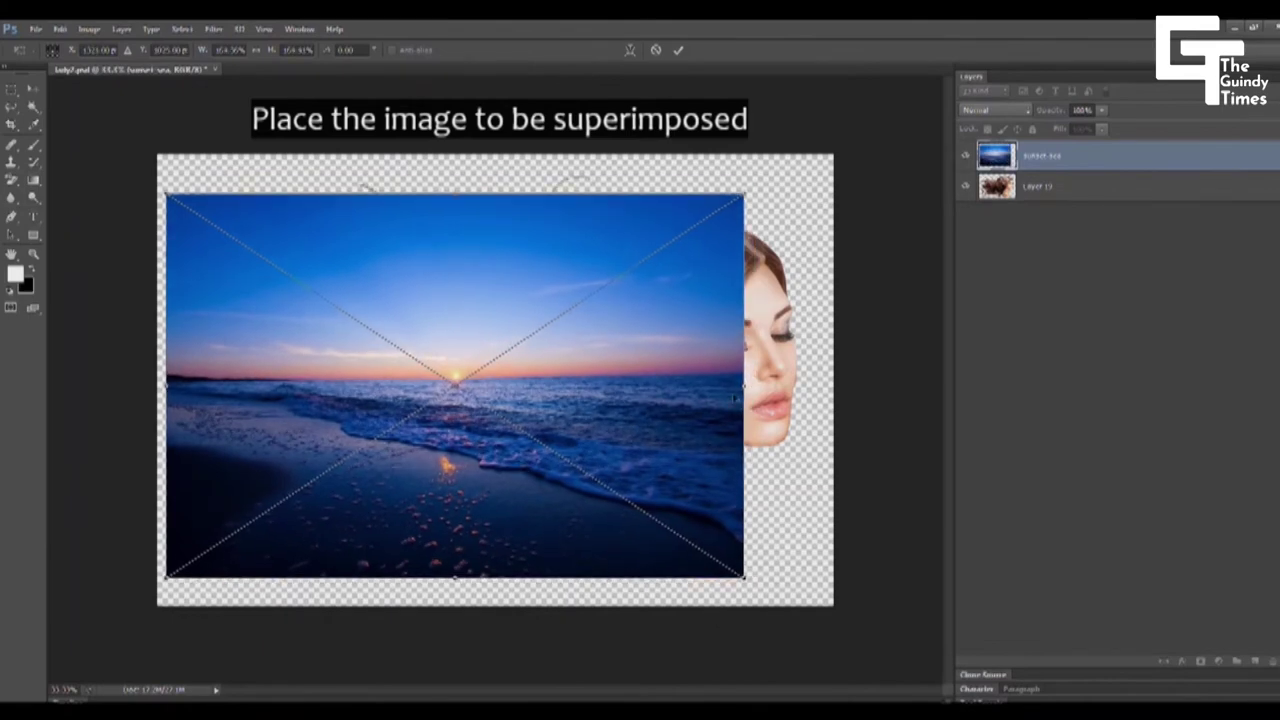
pyautogui.moveTo(741, 384); pyautogui.dragTo(731, 384)
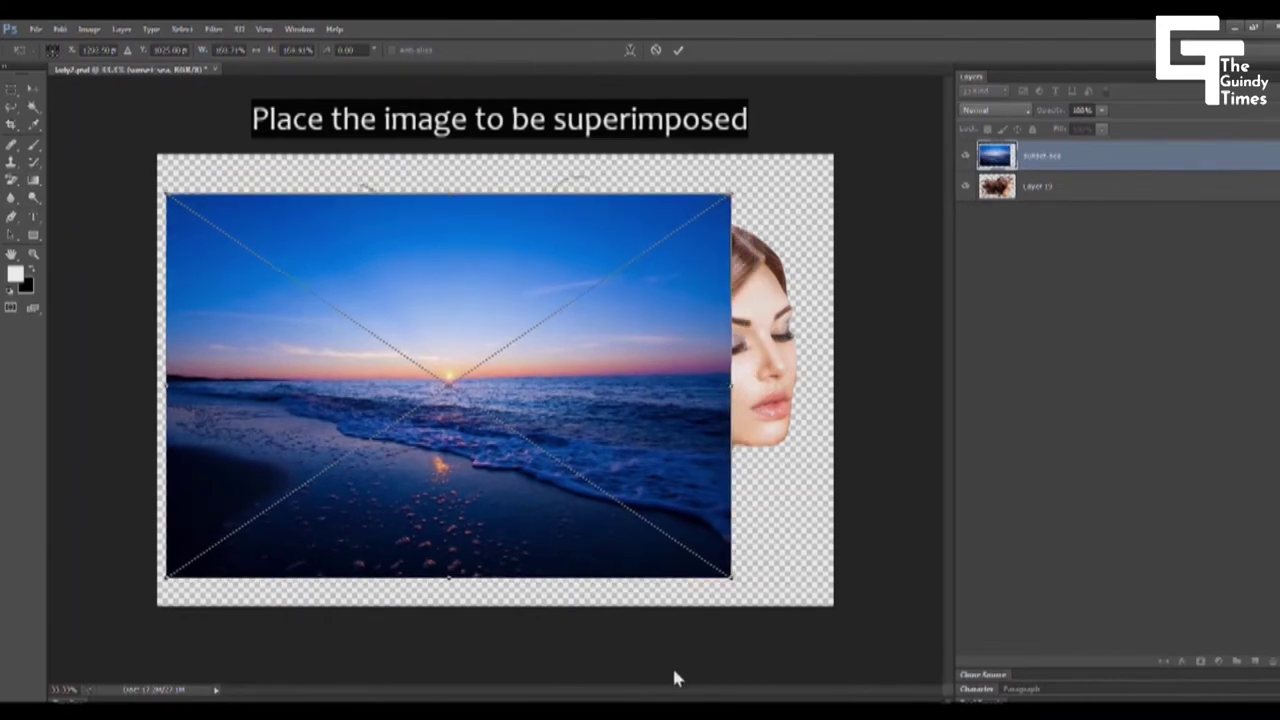
pyautogui.click(605, 486)
pyautogui.moveTo(731, 190); pyautogui.dragTo(714, 206)
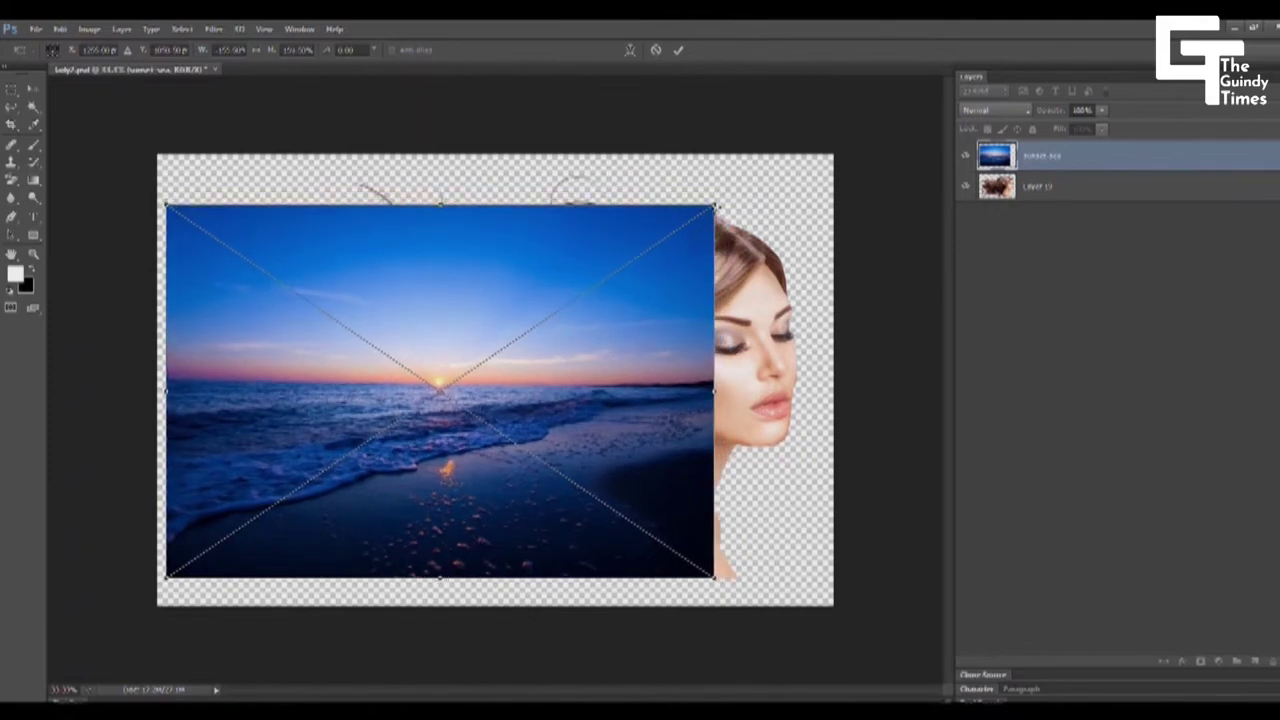
pyautogui.moveTo(609, 309); pyautogui.dragTo(617, 310)
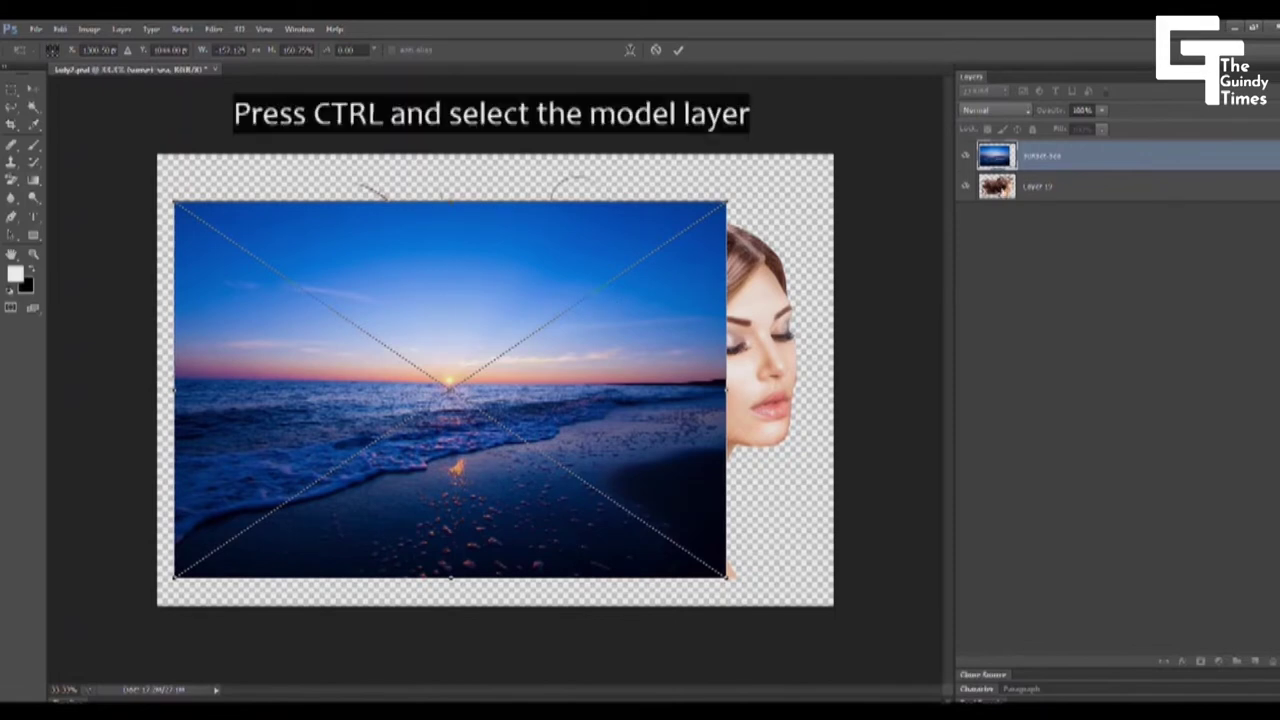
# - Commit the sea photo, mask it to Layer 19's silhouette, and duplicate Layer 19
pyautogui.press('Return')
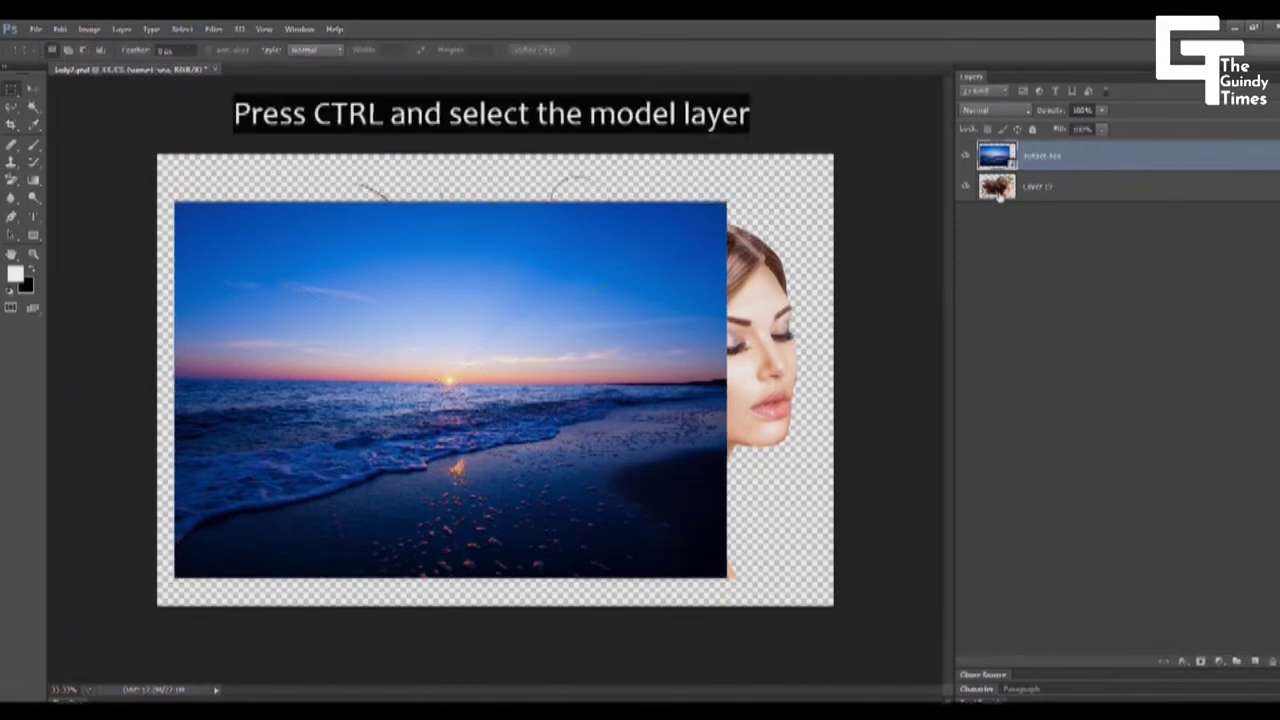
pyautogui.click(1000, 188)
pyautogui.click(1040, 156)
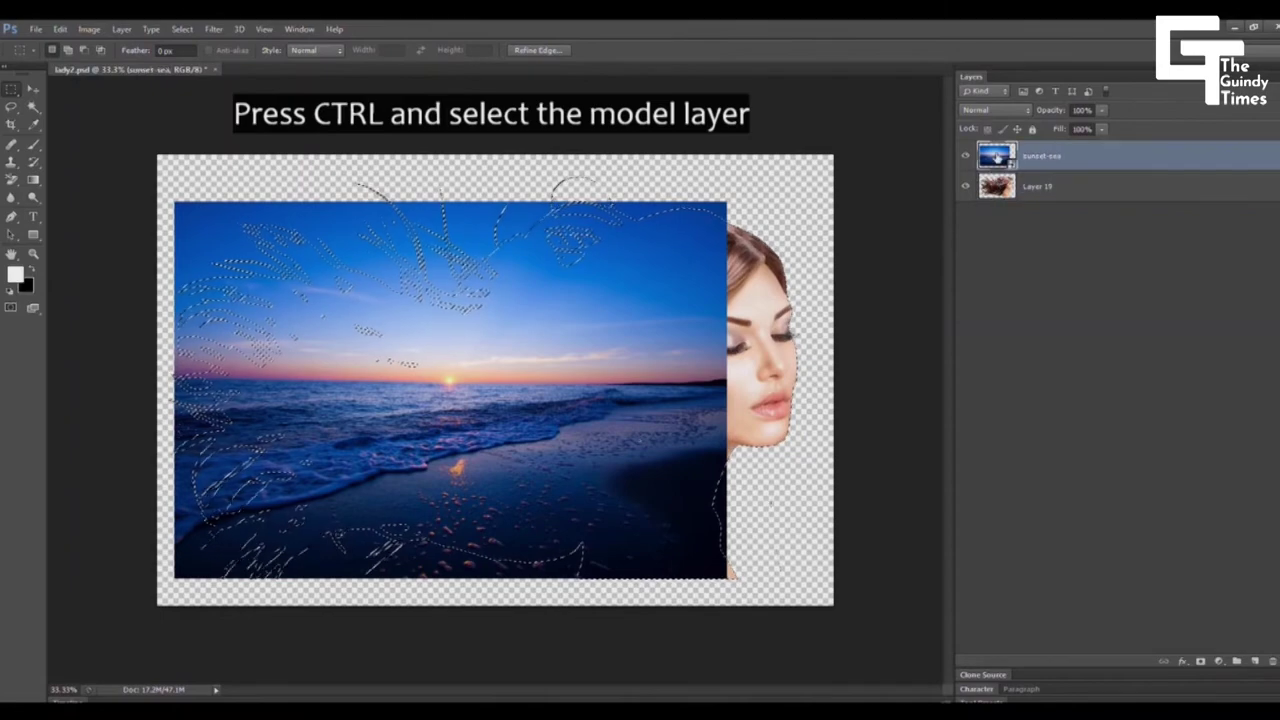
pyautogui.click(1201, 661)
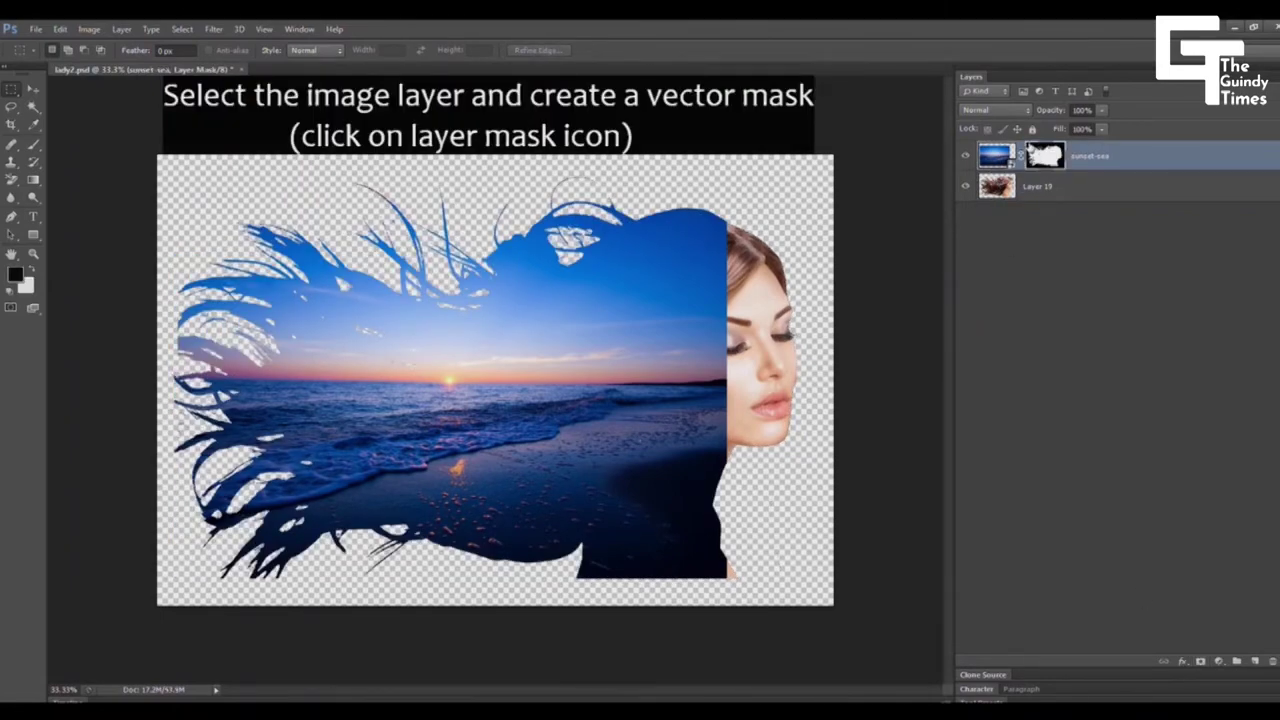
pyautogui.click(1026, 180)
pyautogui.hotkey('ctrl', 'j')
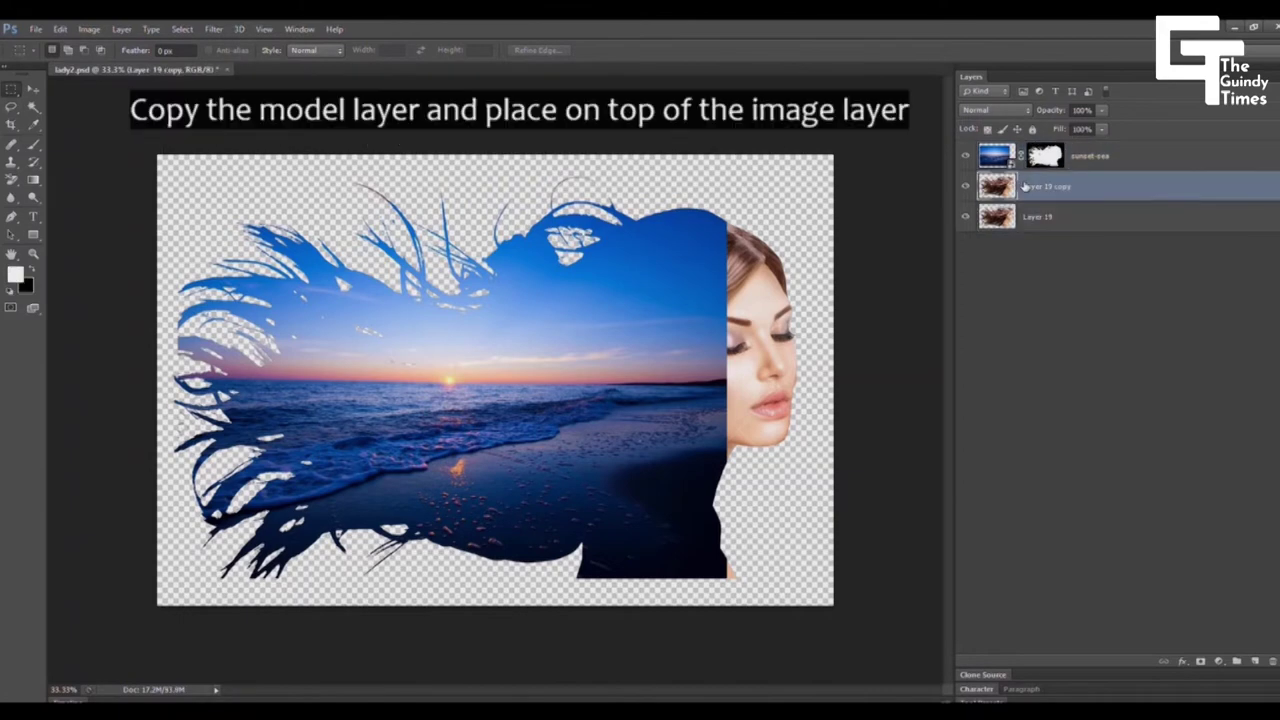
# - Move Layer 19 to the top and blend it with Lighten at about 44% opacity
pyautogui.moveTo(1022, 215); pyautogui.dragTo(1022, 143)
pyautogui.click(1016, 110)
pyautogui.click(998, 238)
pyautogui.click(1090, 110)
pyautogui.write('75')
pyautogui.press('Tab')
pyautogui.moveTo(1068, 124); pyautogui.dragTo(1060, 124)
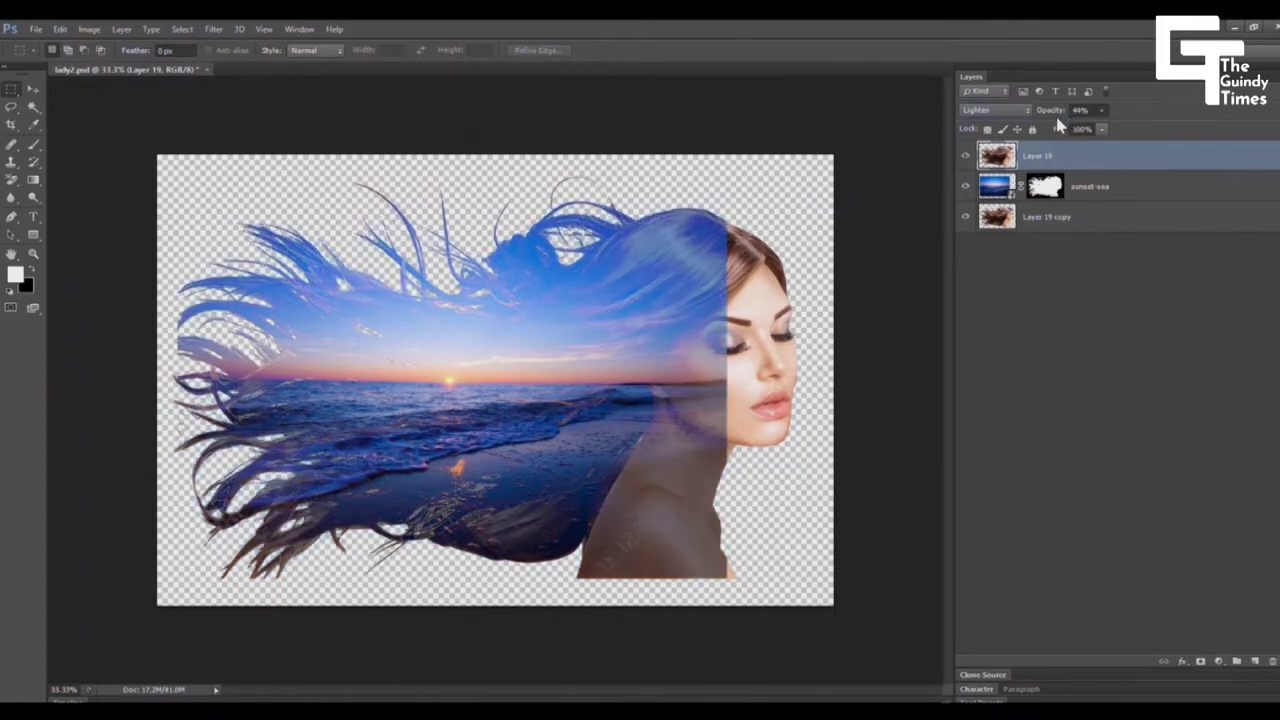
pyautogui.click(1065, 347)
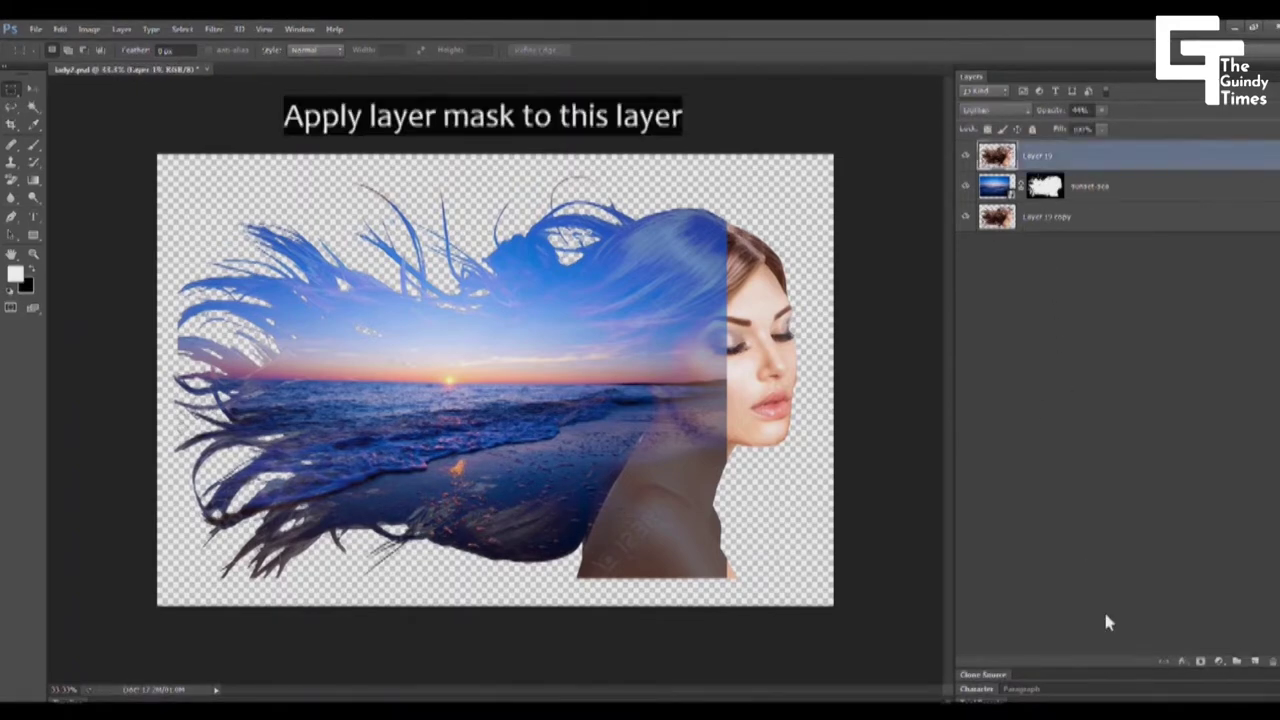
# - Add a blank mask to Layer 19, make black the foreground colour, and pick the Brush tool
pyautogui.click(1200, 662)
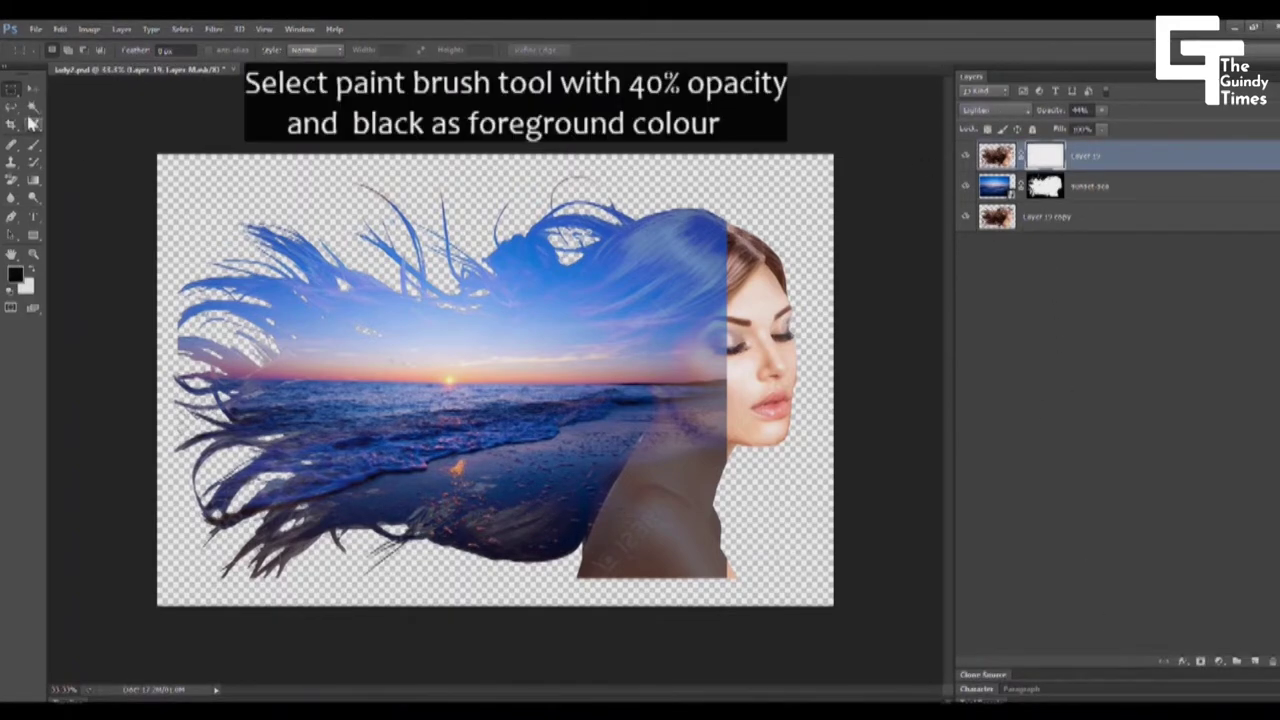
pyautogui.click(15, 272)
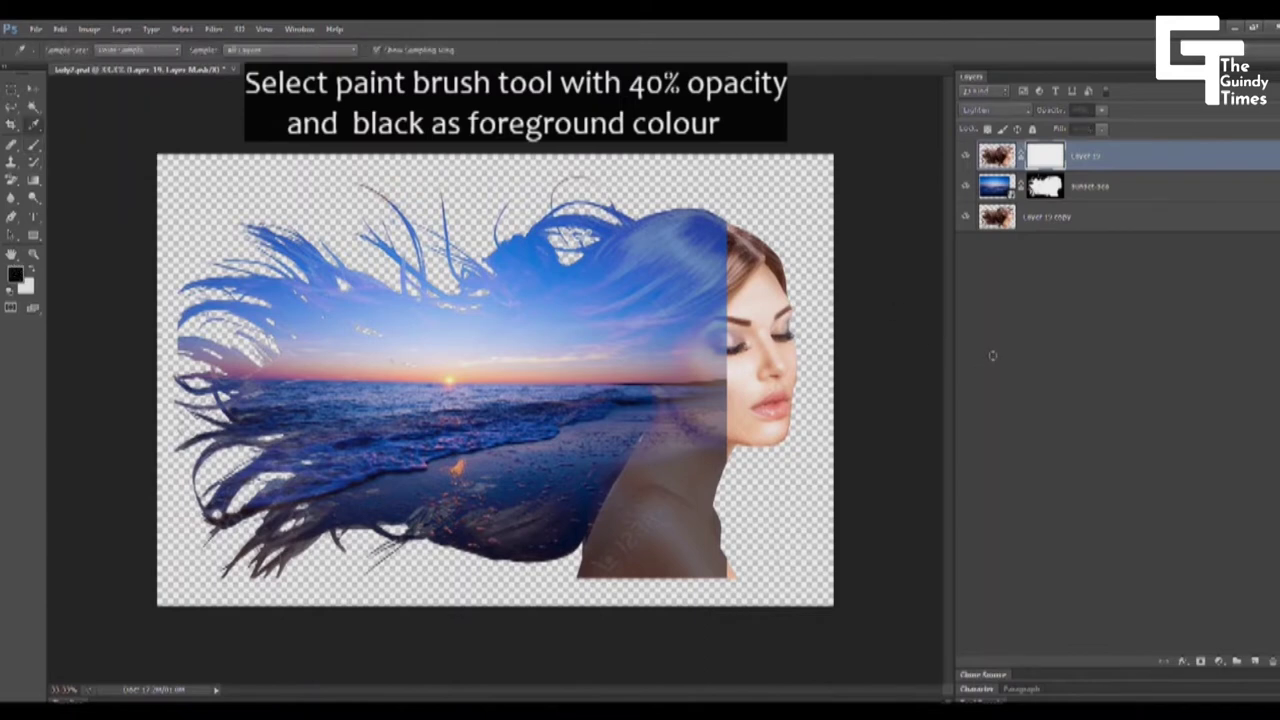
pyautogui.click(34, 144)
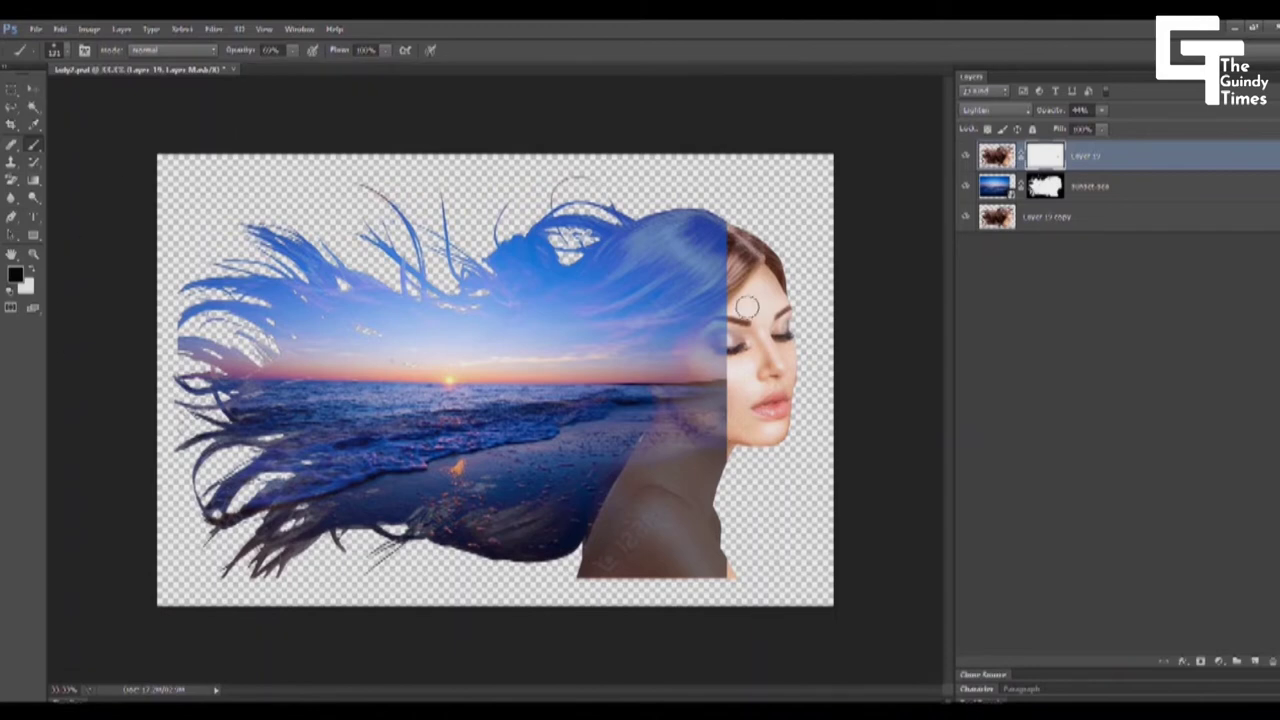
# - Mask Layer 19 over the jaw, upper hair and hair tips, then soften the sea mask's face seam
pyautogui.moveTo(700, 390); pyautogui.dragTo(715, 418)
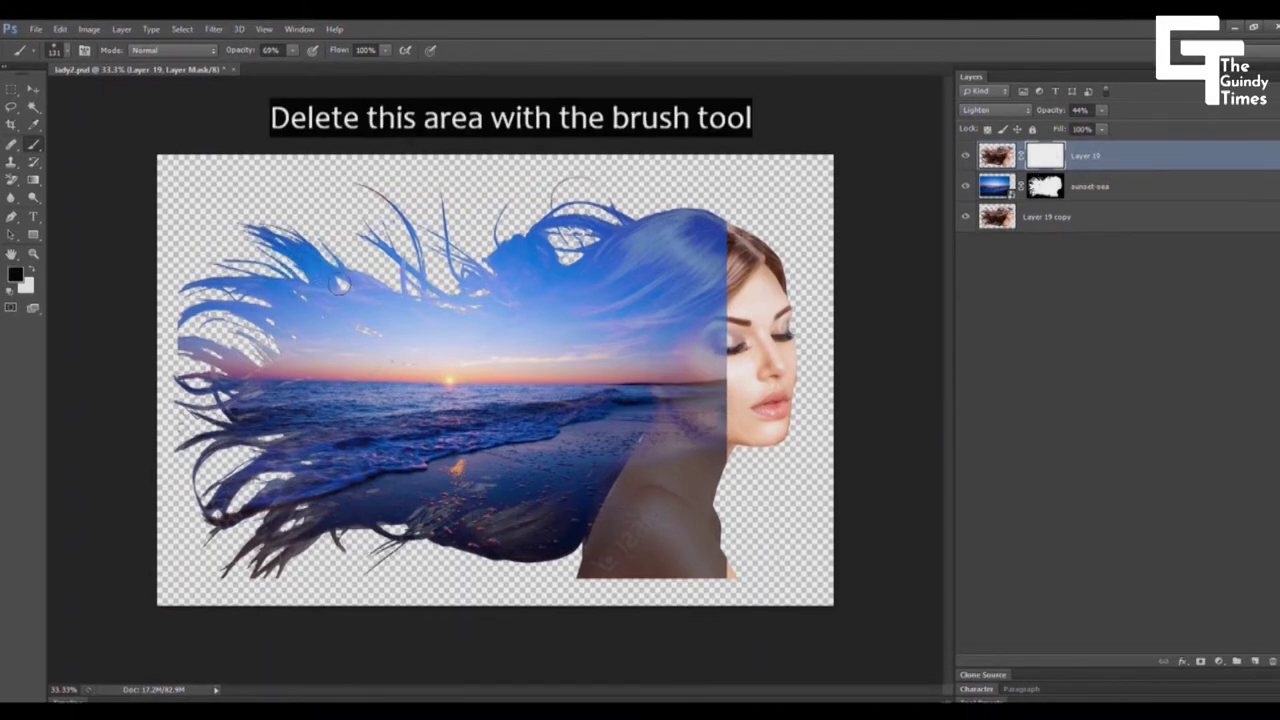
pyautogui.moveTo(550, 240); pyautogui.dragTo(690, 300)
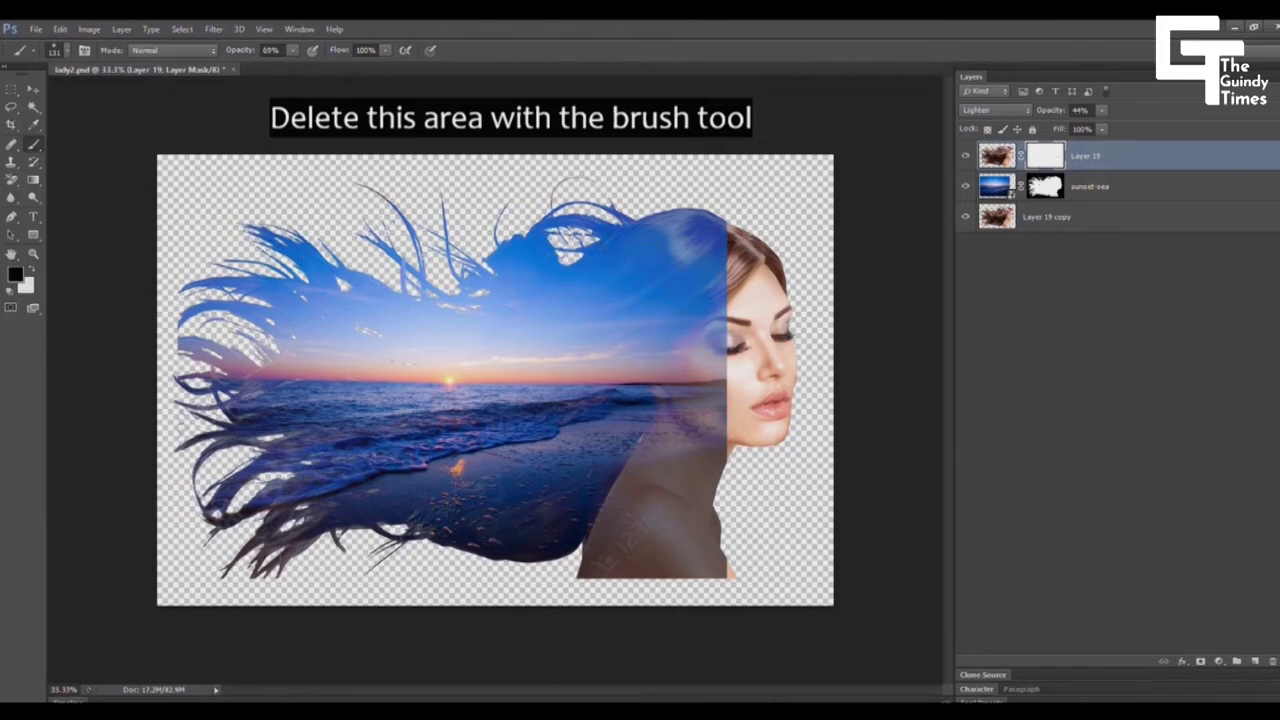
pyautogui.moveTo(317, 522)
pyautogui.mouseDown()
pyautogui.moveTo(273, 580)
pyautogui.moveTo(197, 442)
pyautogui.mouseUp()
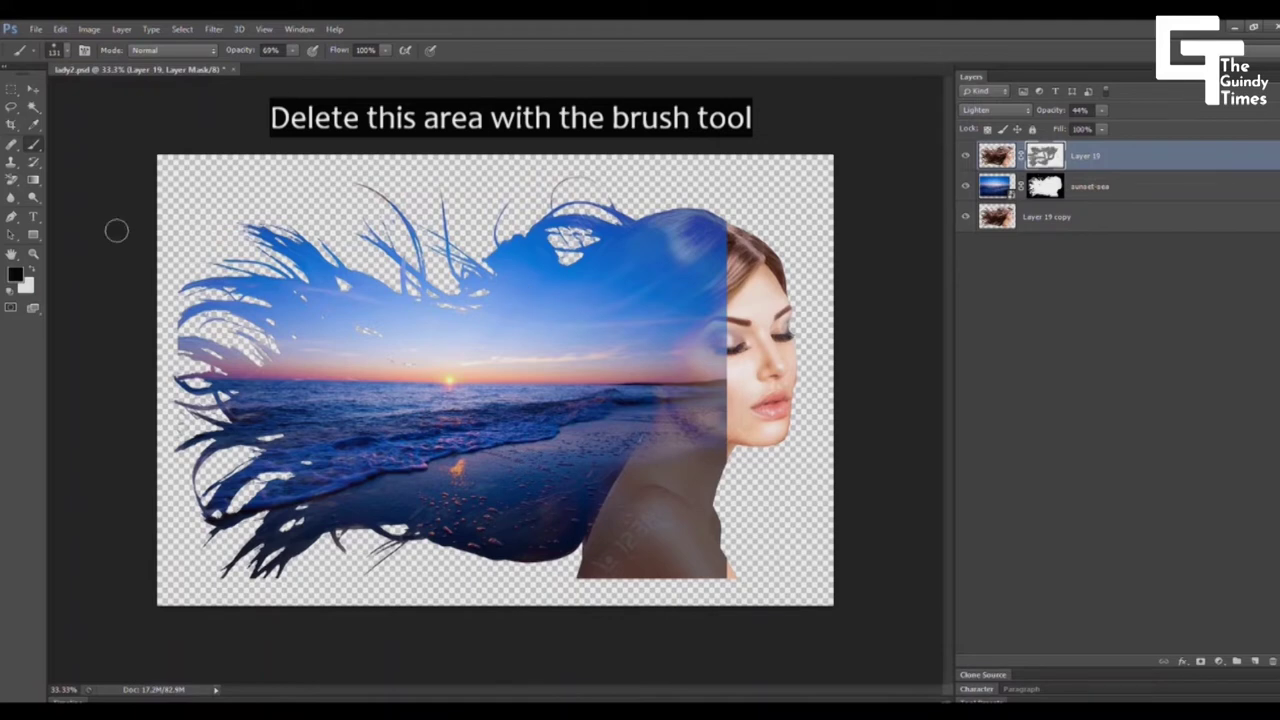
pyautogui.click(1045, 186)
pyautogui.moveTo(728, 330); pyautogui.dragTo(732, 421)
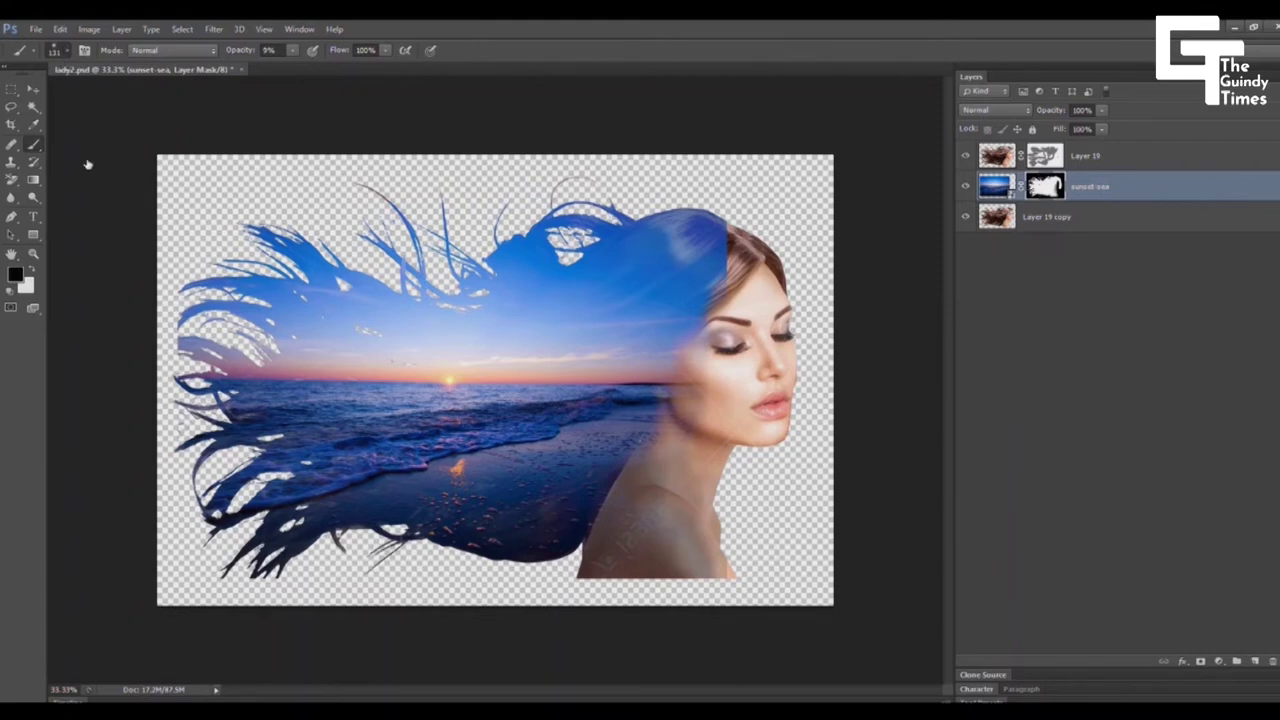
# - At 45% brush opacity, refine the sunset-sea mask in the upper-right and mid-left hair
pyautogui.hotkey('alt', ']')
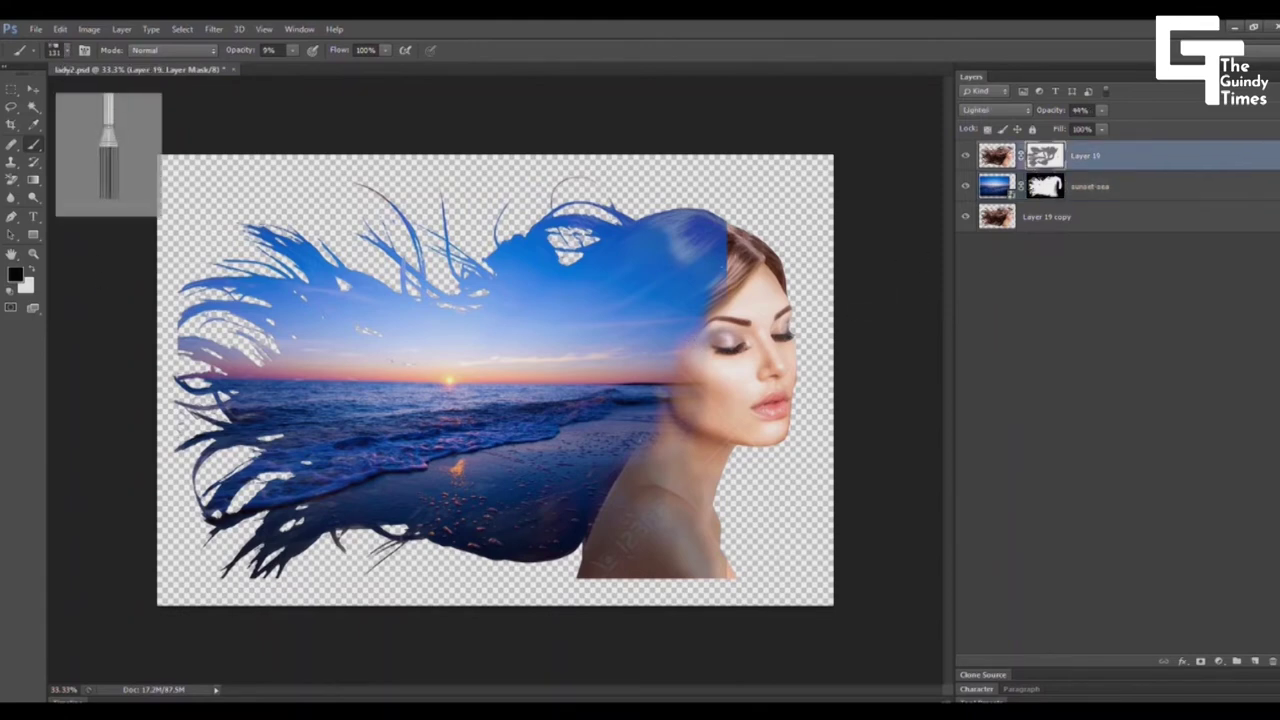
pyautogui.press('4')
pyautogui.press('5')
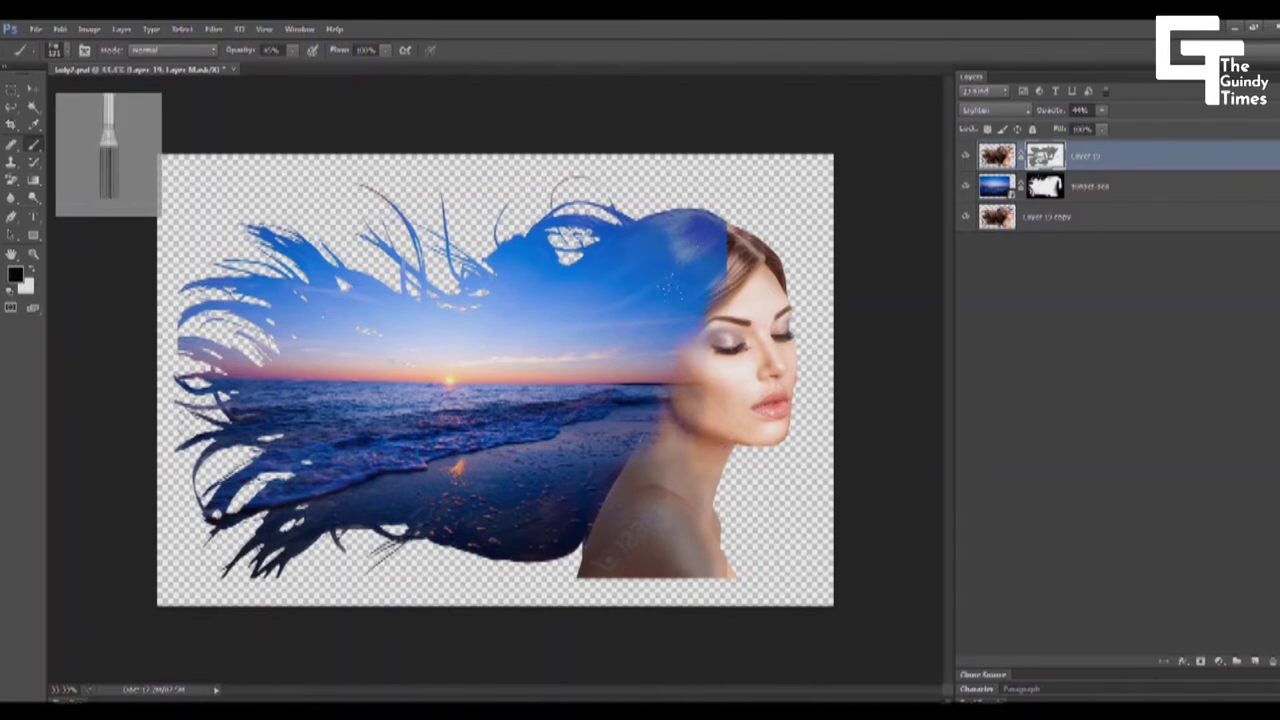
pyautogui.click(1045, 186)
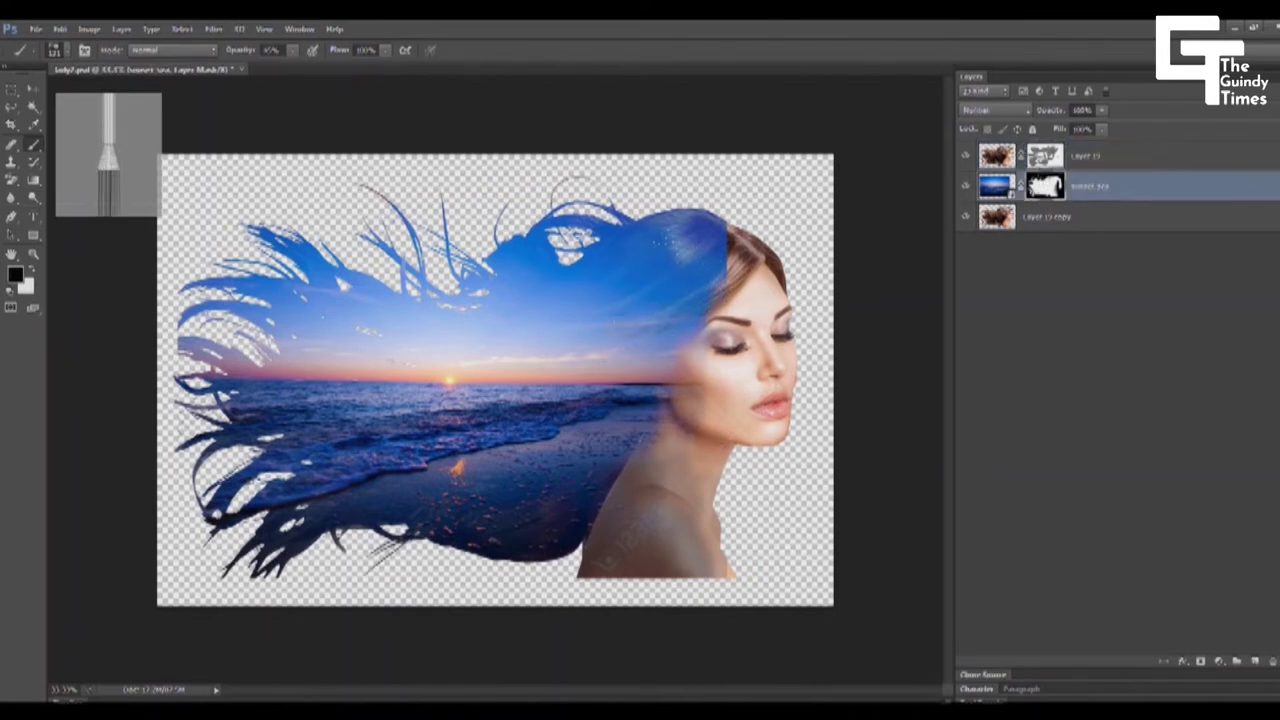
pyautogui.moveTo(608, 276); pyautogui.dragTo(676, 238)
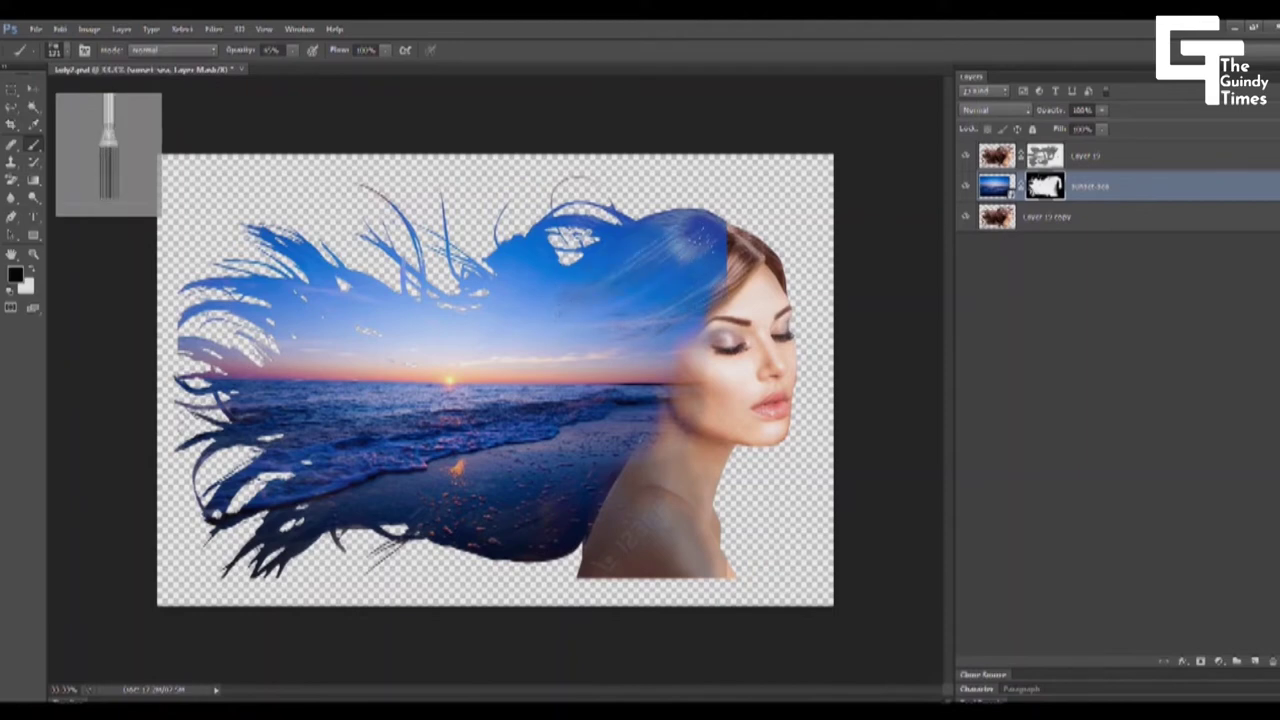
pyautogui.moveTo(335, 308); pyautogui.dragTo(282, 326)
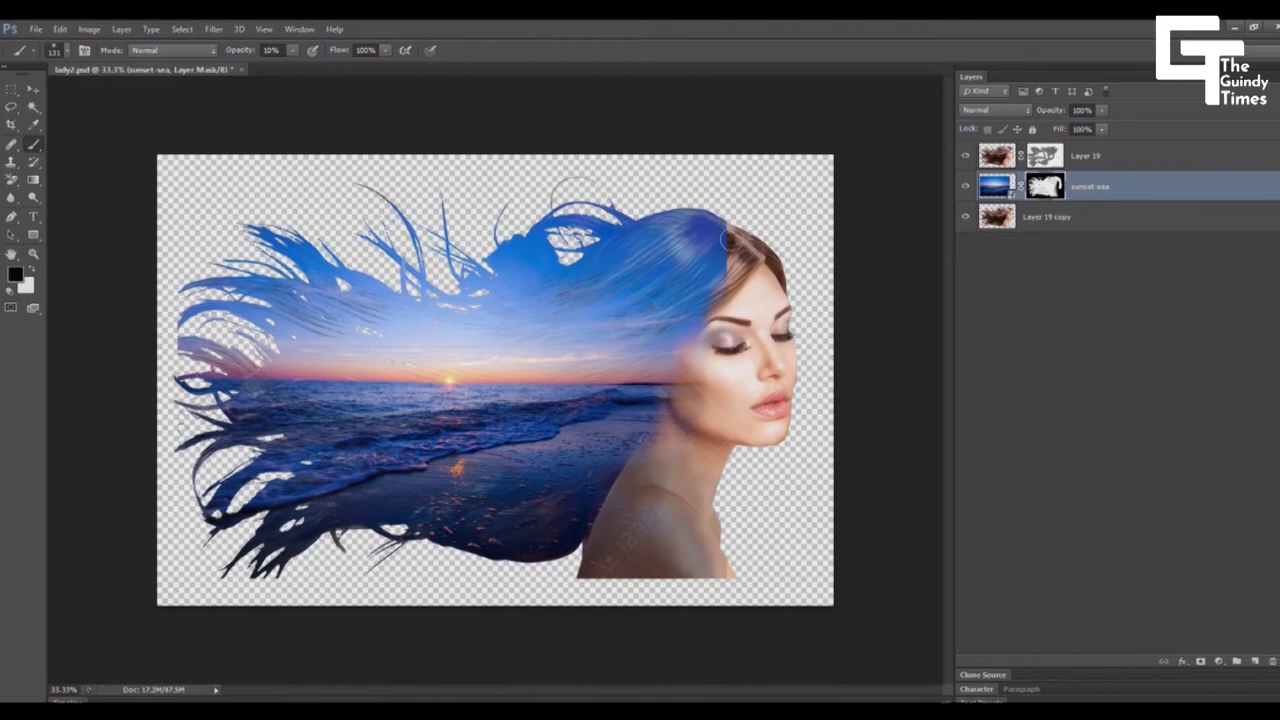
# - At 47% brush opacity, reveal brown hair near her head and fade streaks across the sky band
pyautogui.press('4')
pyautogui.press('7')
pyautogui.moveTo(718, 262)
pyautogui.mouseDown()
pyautogui.moveTo(705, 240)
pyautogui.moveTo(740, 243)
pyautogui.moveTo(718, 228)
pyautogui.moveTo(716, 240)
pyautogui.mouseUp()
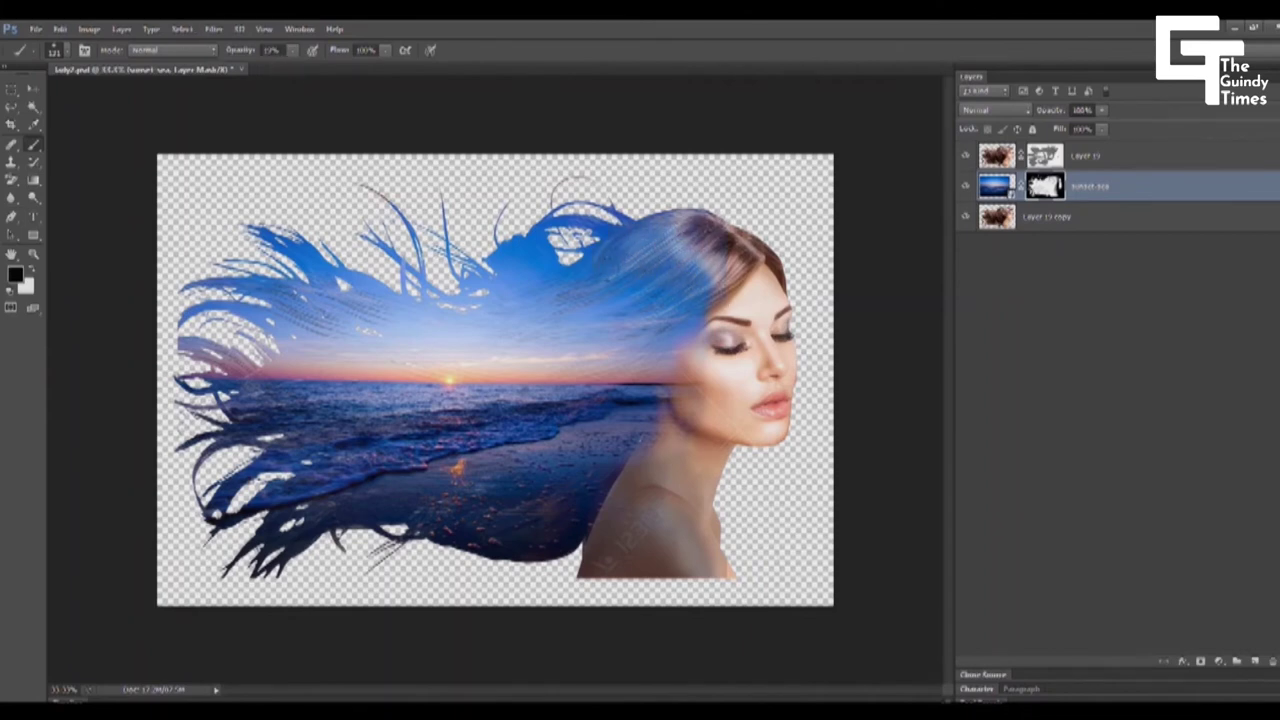
pyautogui.moveTo(620, 312)
pyautogui.mouseDown()
pyautogui.moveTo(311, 304)
pyautogui.moveTo(539, 349)
pyautogui.mouseUp()
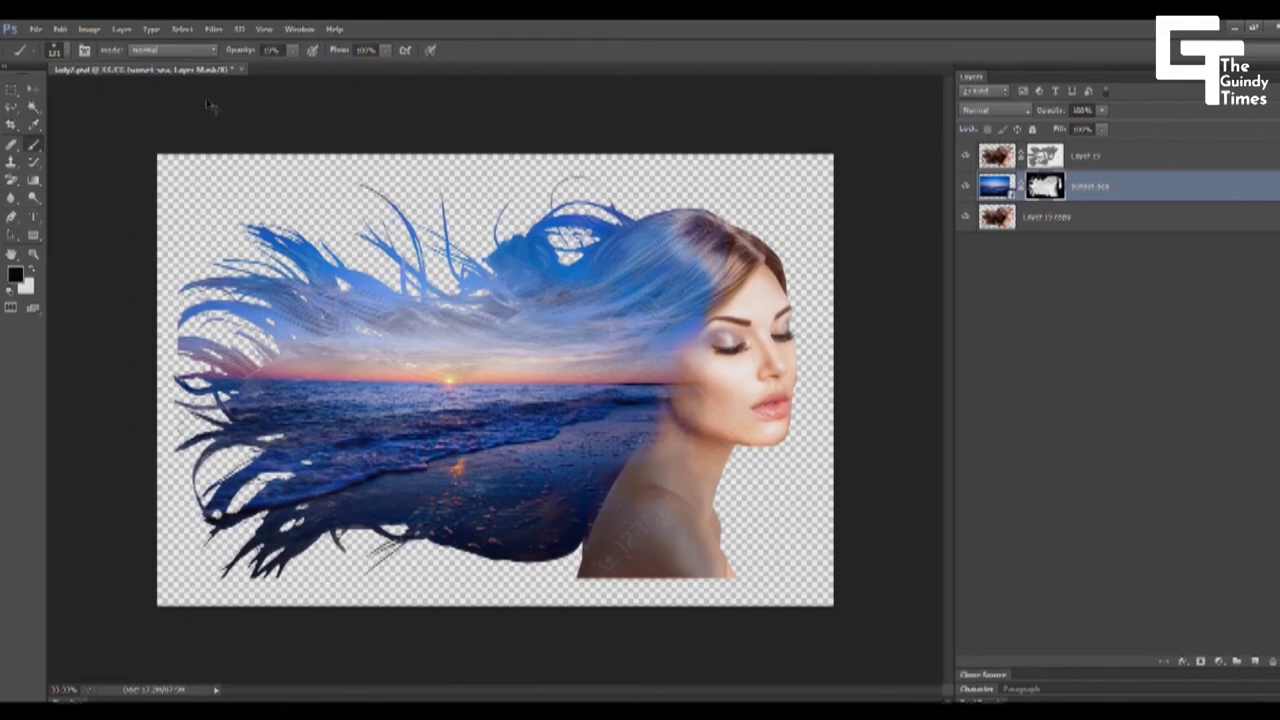
pyautogui.moveTo(600, 358); pyautogui.dragTo(294, 340)
pyautogui.moveTo(503, 314); pyautogui.dragTo(640, 336)
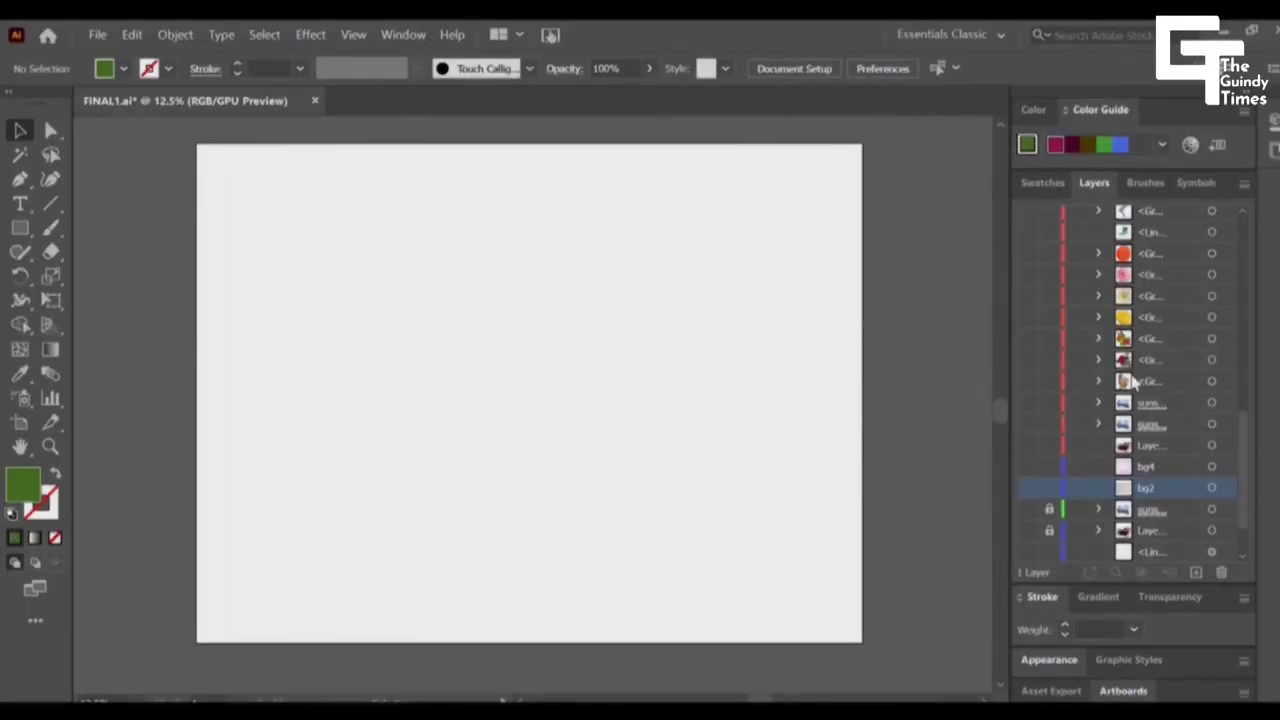
# - Turn on six hidden flower groups, including the pink rose, yellow and white flowers
pyautogui.click(1028, 339)
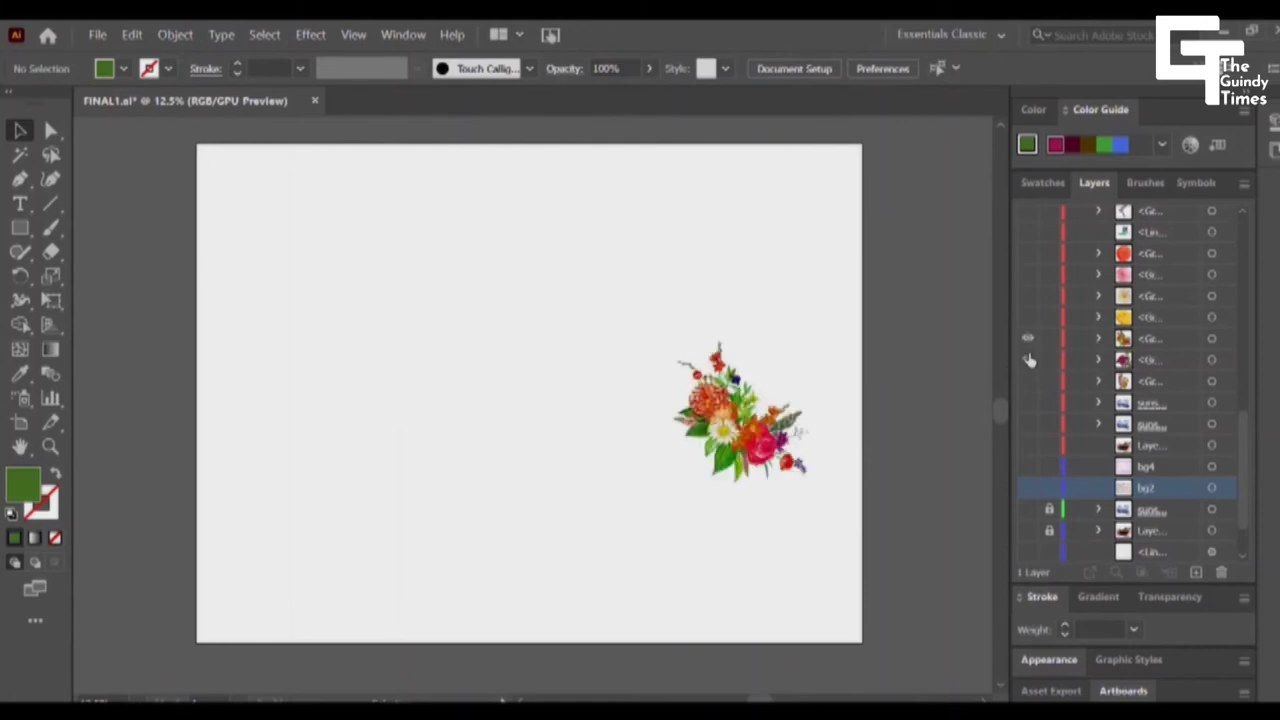
pyautogui.click(1028, 359)
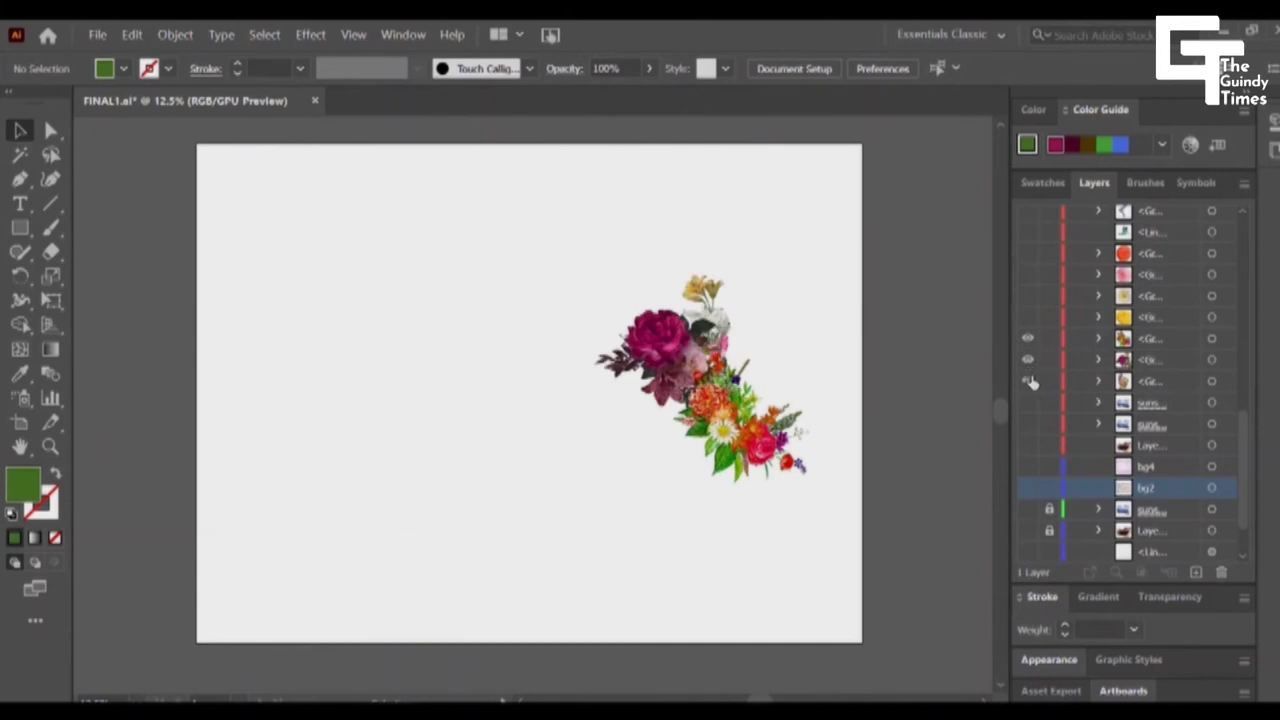
pyautogui.click(1028, 381)
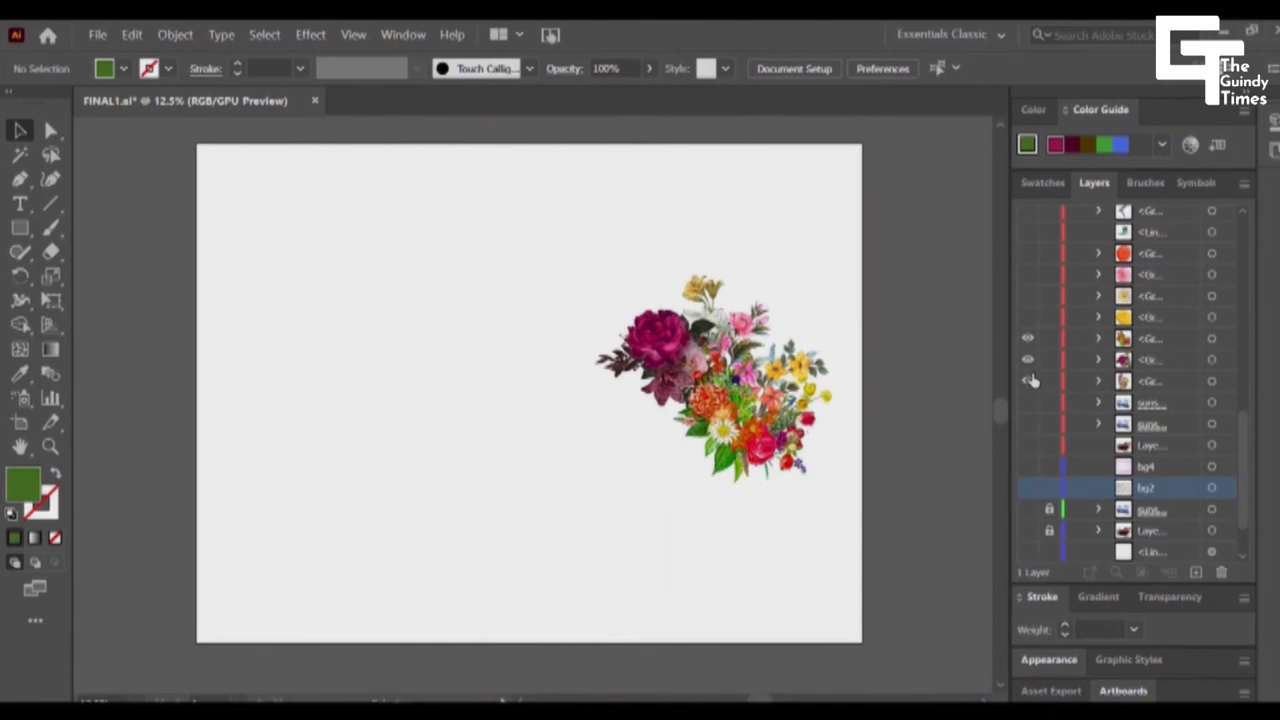
pyautogui.click(1028, 317)
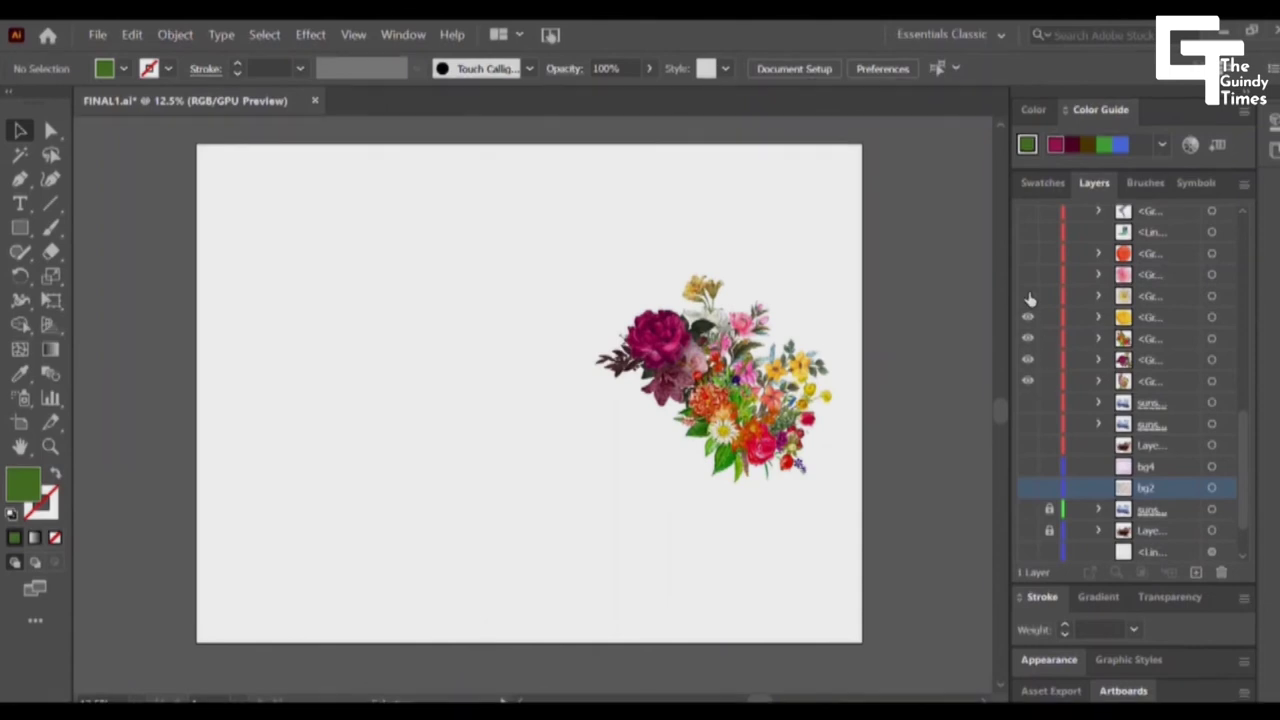
pyautogui.click(1028, 296)
pyautogui.click(1033, 277)
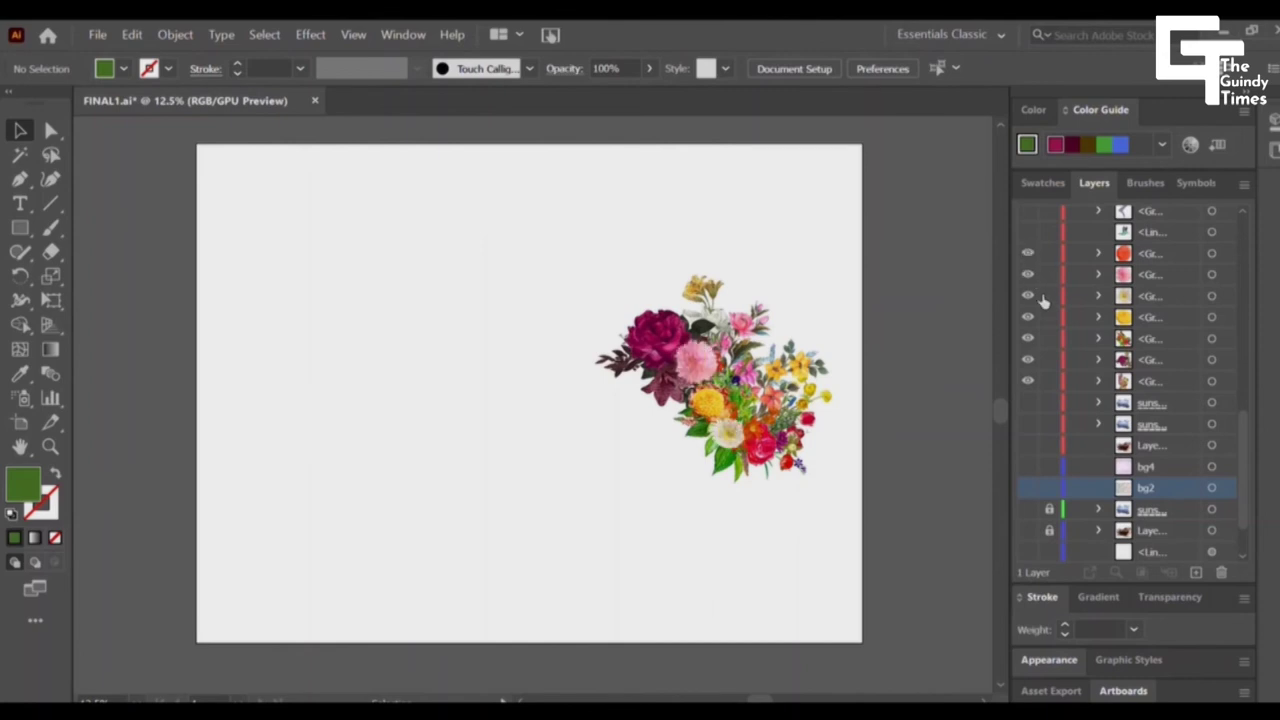
pyautogui.scroll(2, 1037, 318)
pyautogui.scroll(2, 1035, 320)
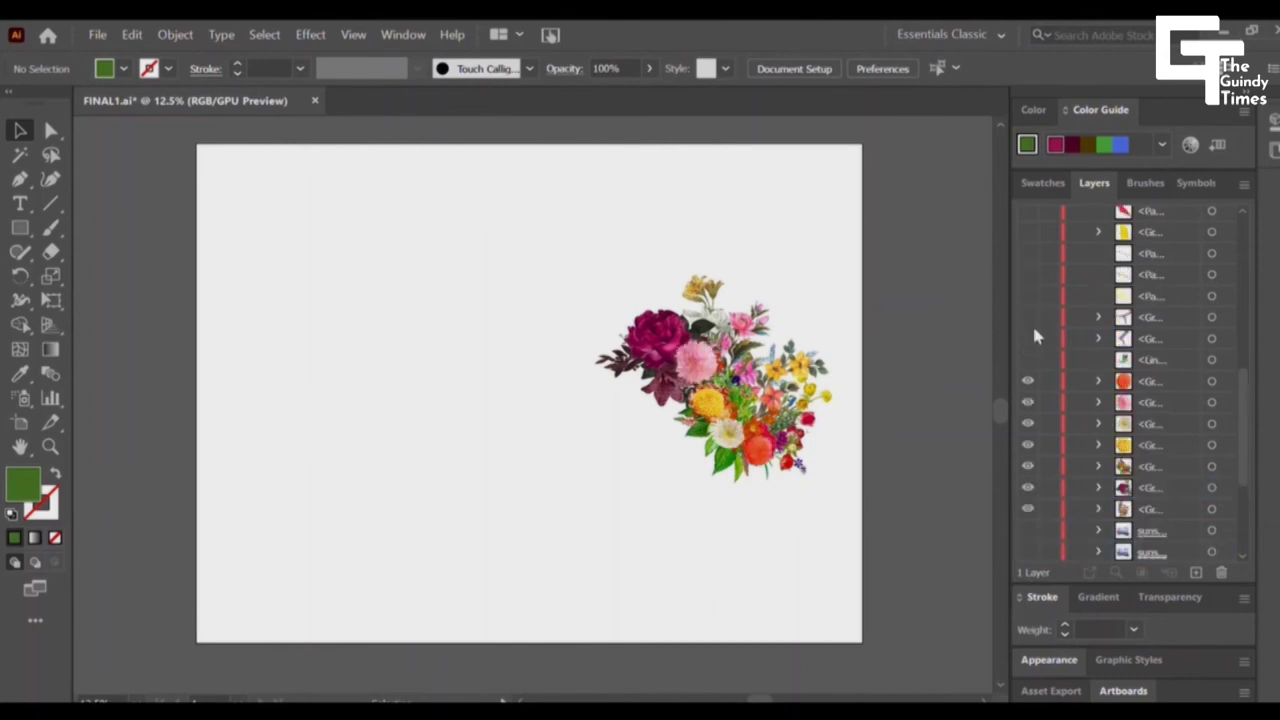
# - Show the hummingbird, the red bird and several decoration layers around the bouquet
pyautogui.click(1027, 359)
pyautogui.click(1027, 317)
pyautogui.click(1027, 295)
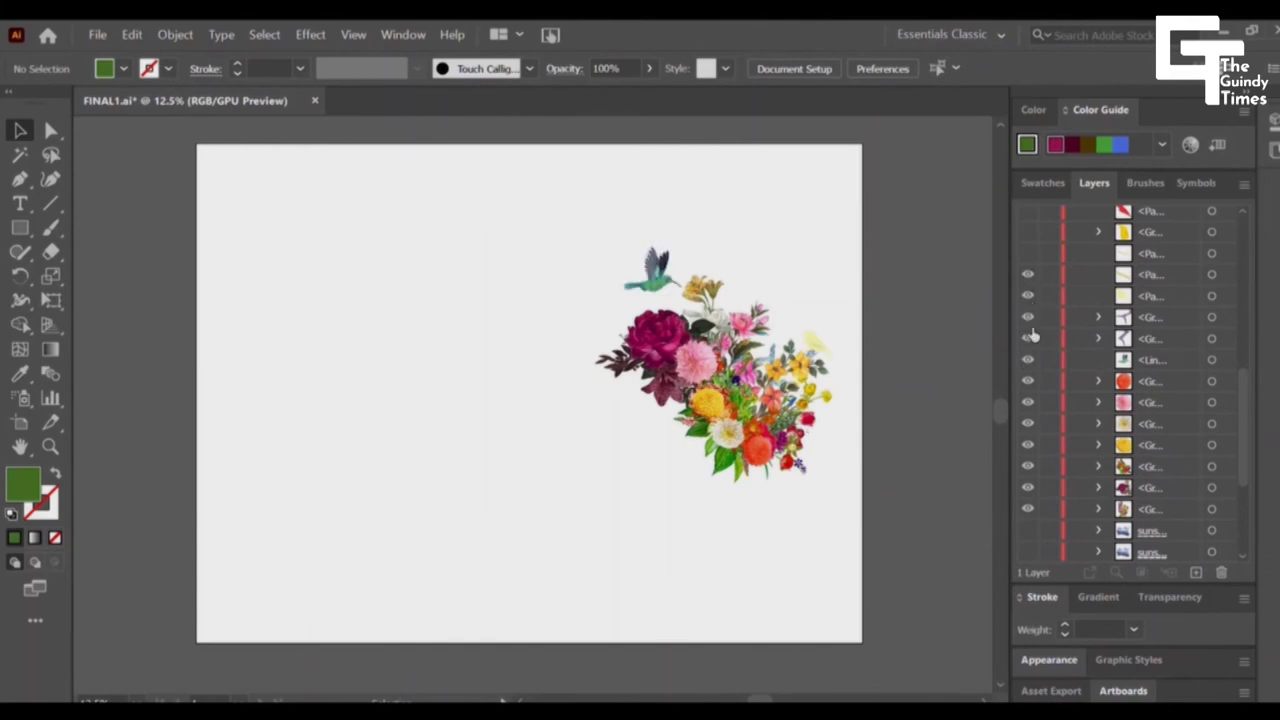
pyautogui.scroll(3, 1025, 350)
pyautogui.click(1028, 380)
pyautogui.click(1028, 338)
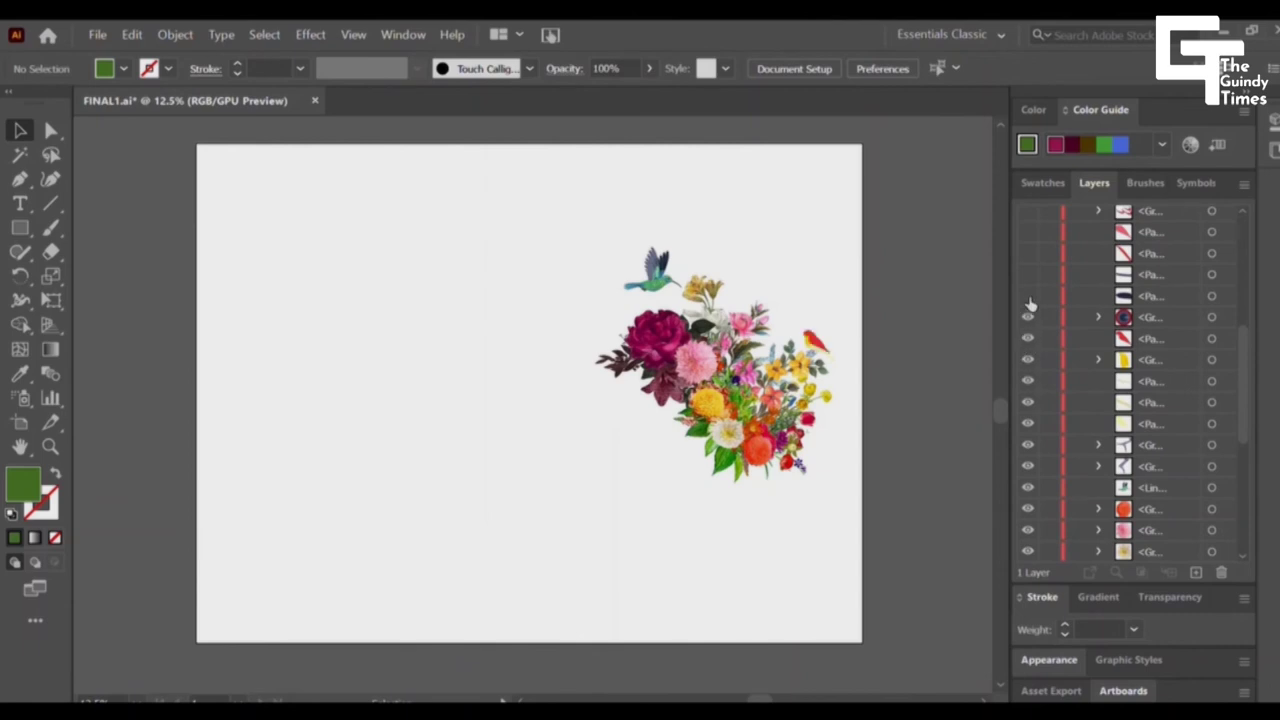
pyautogui.click(1028, 296)
pyautogui.click(1028, 274)
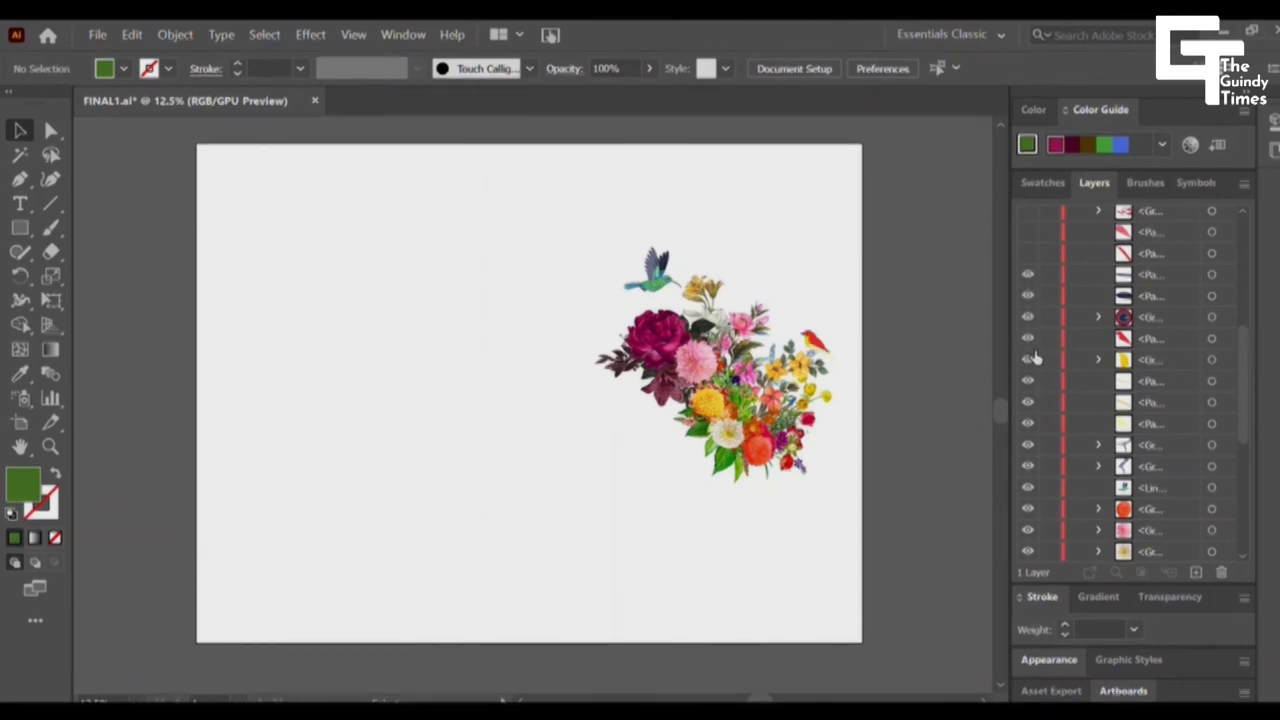
# - Turn on further decoration layers and the first butterflies, including the pink one
pyautogui.scroll(2, 1035, 358)
pyautogui.click(1028, 317)
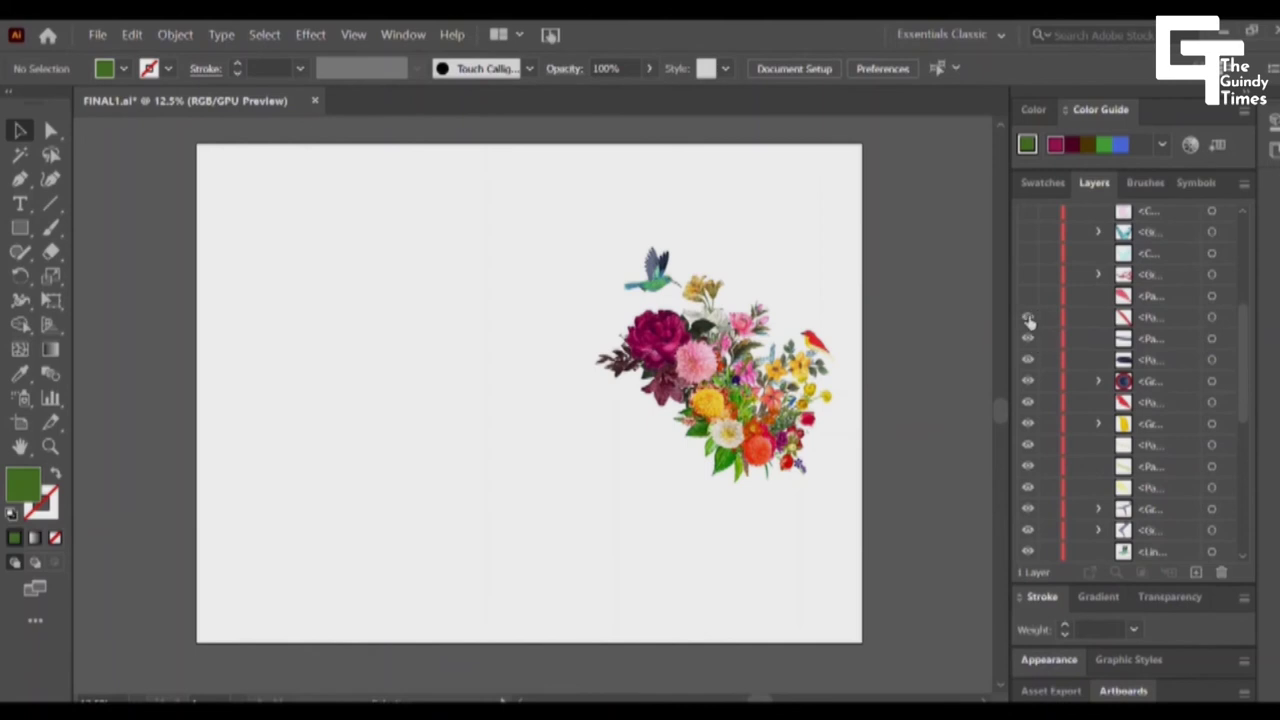
pyautogui.click(1028, 296)
pyautogui.click(1028, 274)
pyautogui.scroll(3, 1030, 300)
pyautogui.click(1028, 296)
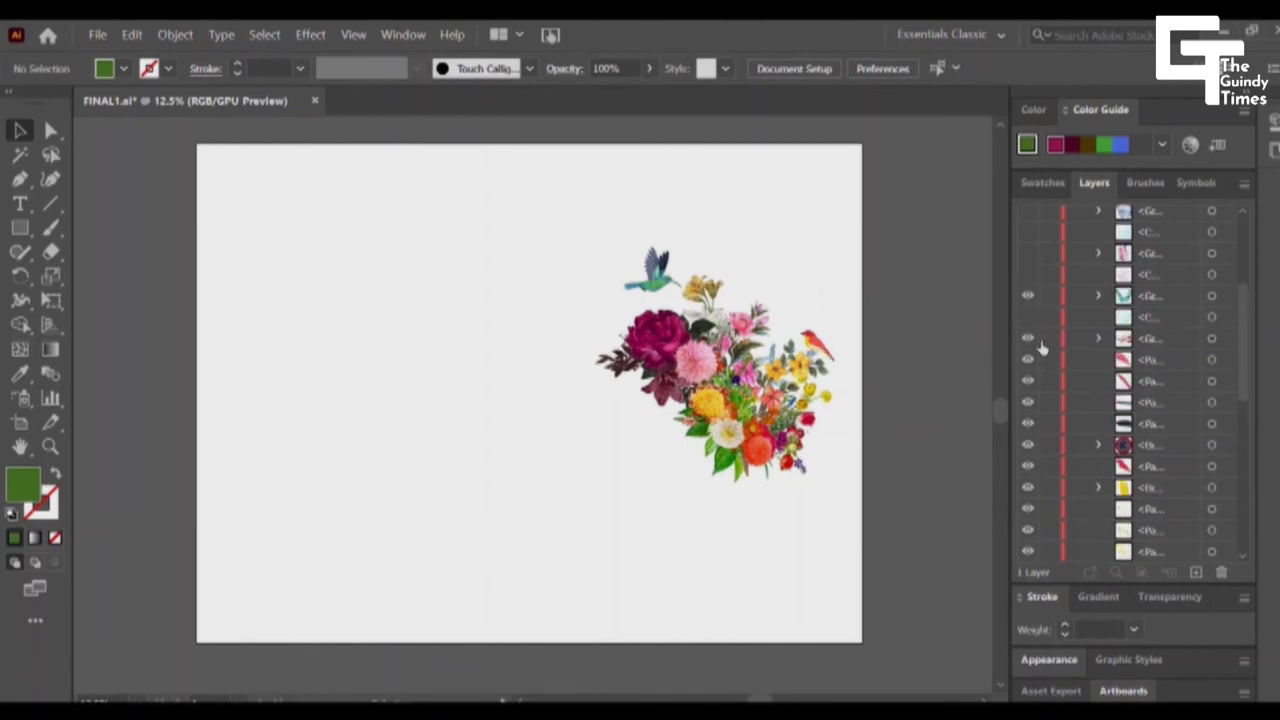
pyautogui.scroll(3, 1035, 344)
pyautogui.click(1028, 317)
pyautogui.scroll(3, 1049, 355)
pyautogui.click(1028, 338)
pyautogui.scroll(3, 1049, 364)
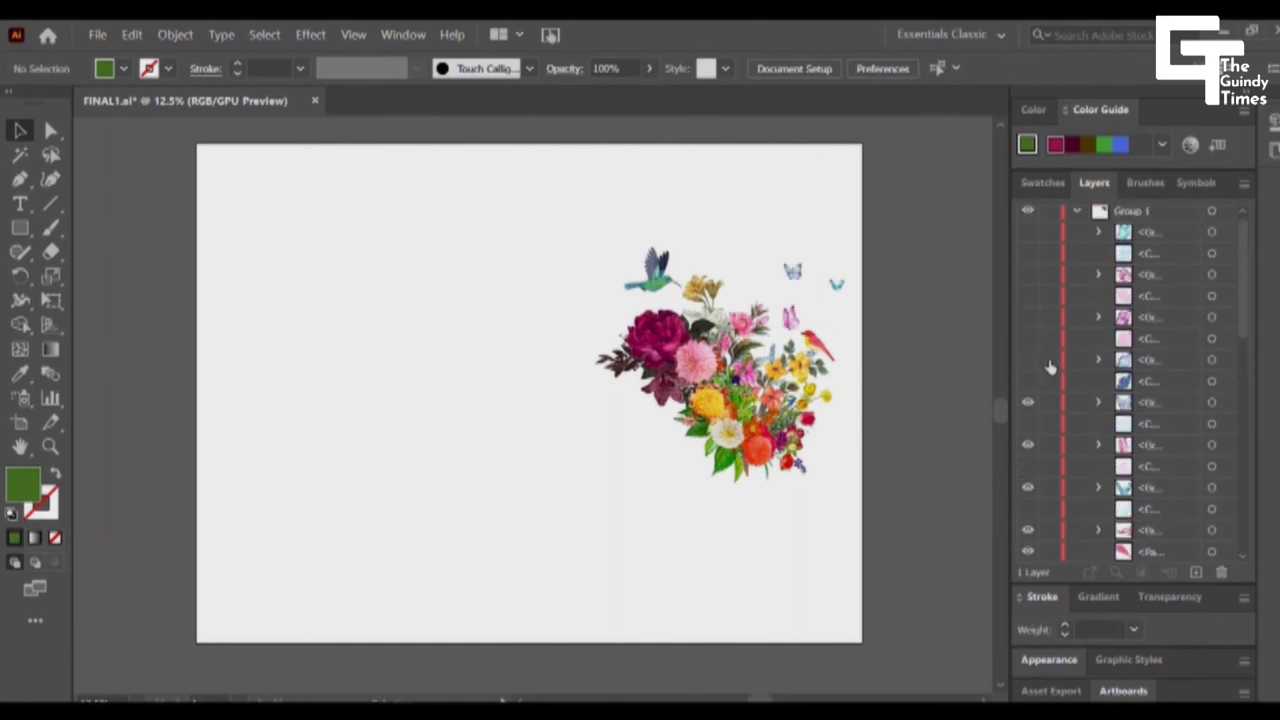
# - Reveal the remaining pink and blue butterflies above the bouquet
pyautogui.click(1028, 364)
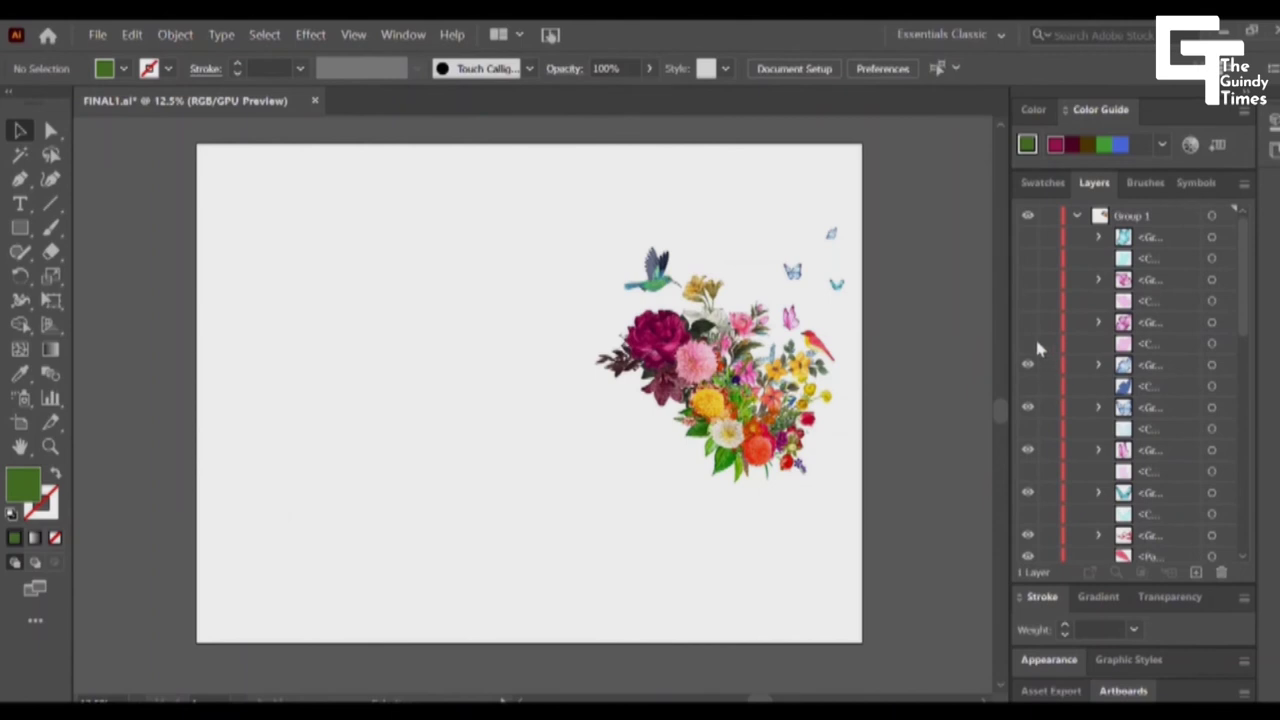
pyautogui.click(1028, 322)
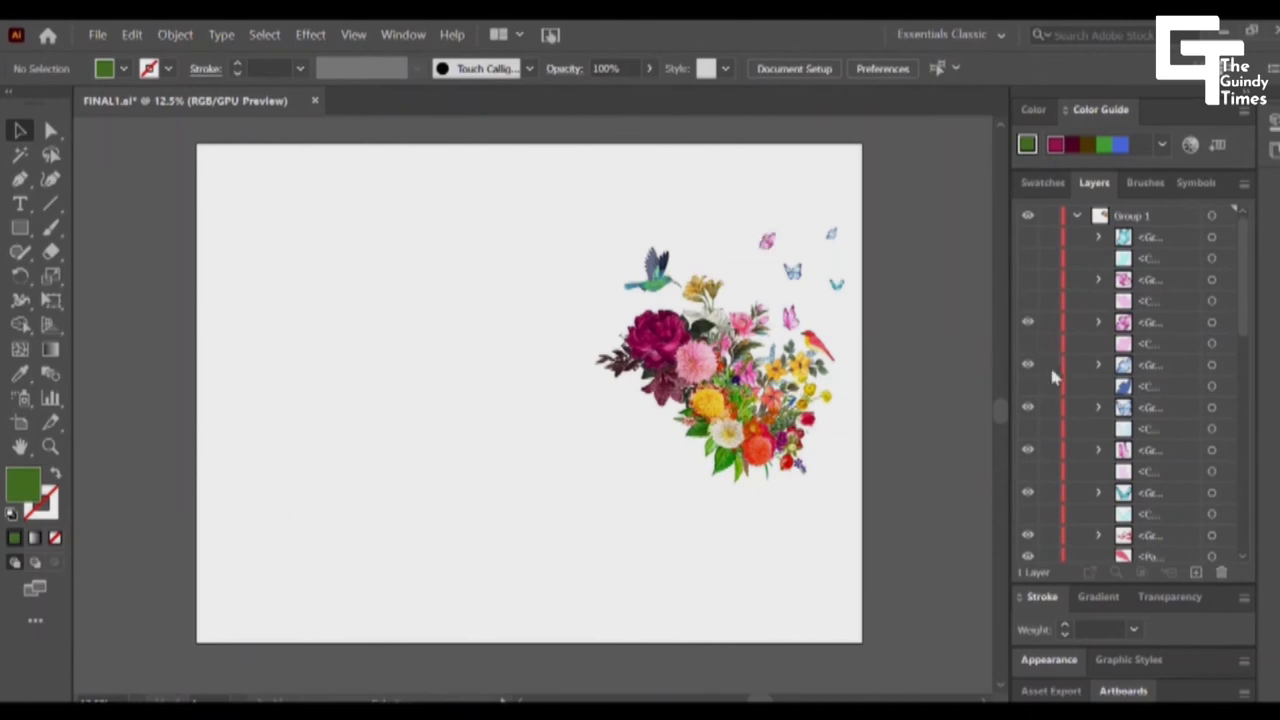
pyautogui.click(1028, 279)
pyautogui.click(1028, 237)
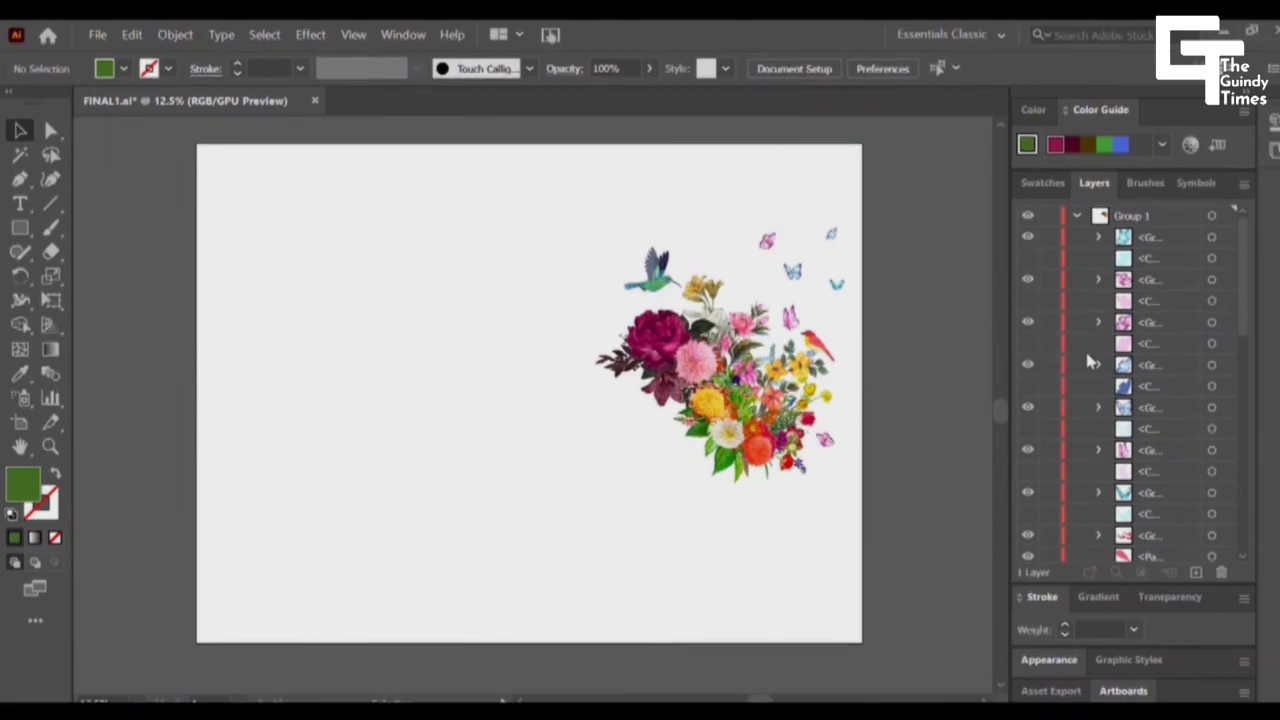
pyautogui.scroll(-3, 1145, 432)
pyautogui.scroll(-3, 1145, 432)
pyautogui.scroll(-3, 1145, 440)
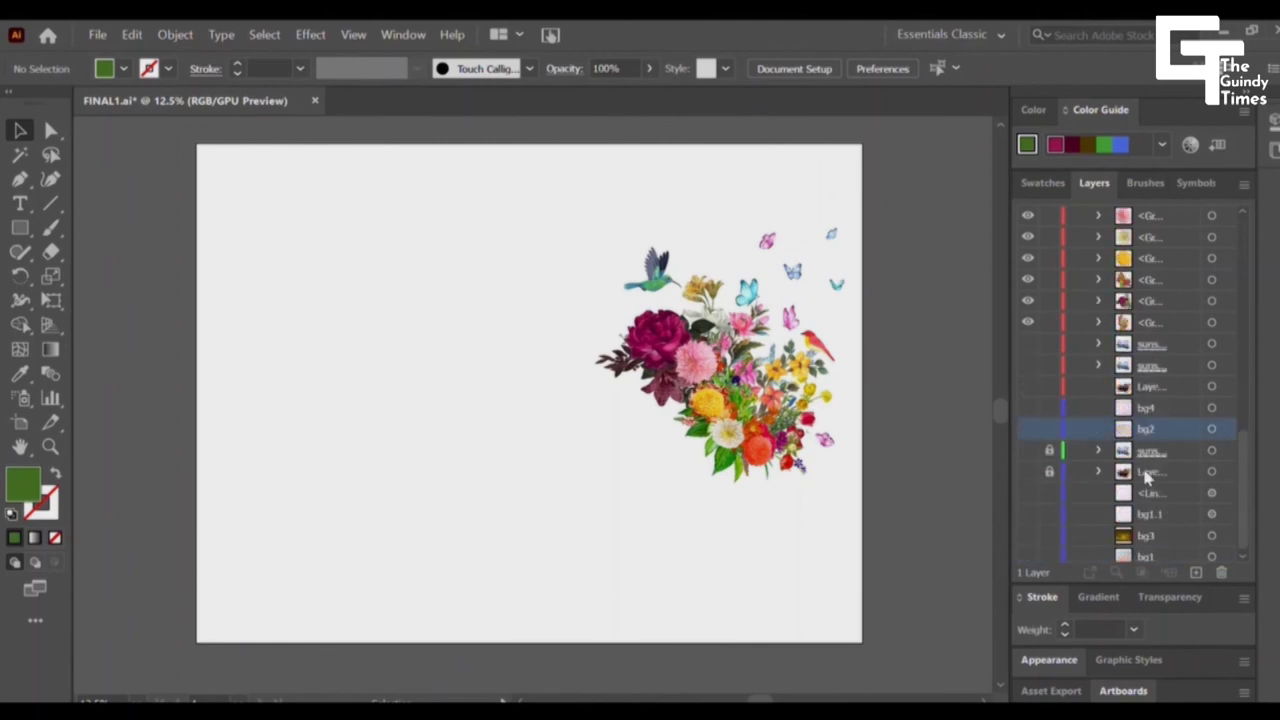
# - Show the woman, both sunset-sea layers, and the bg4 and bg2 watercolour backgrounds
pyautogui.click(1028, 387)
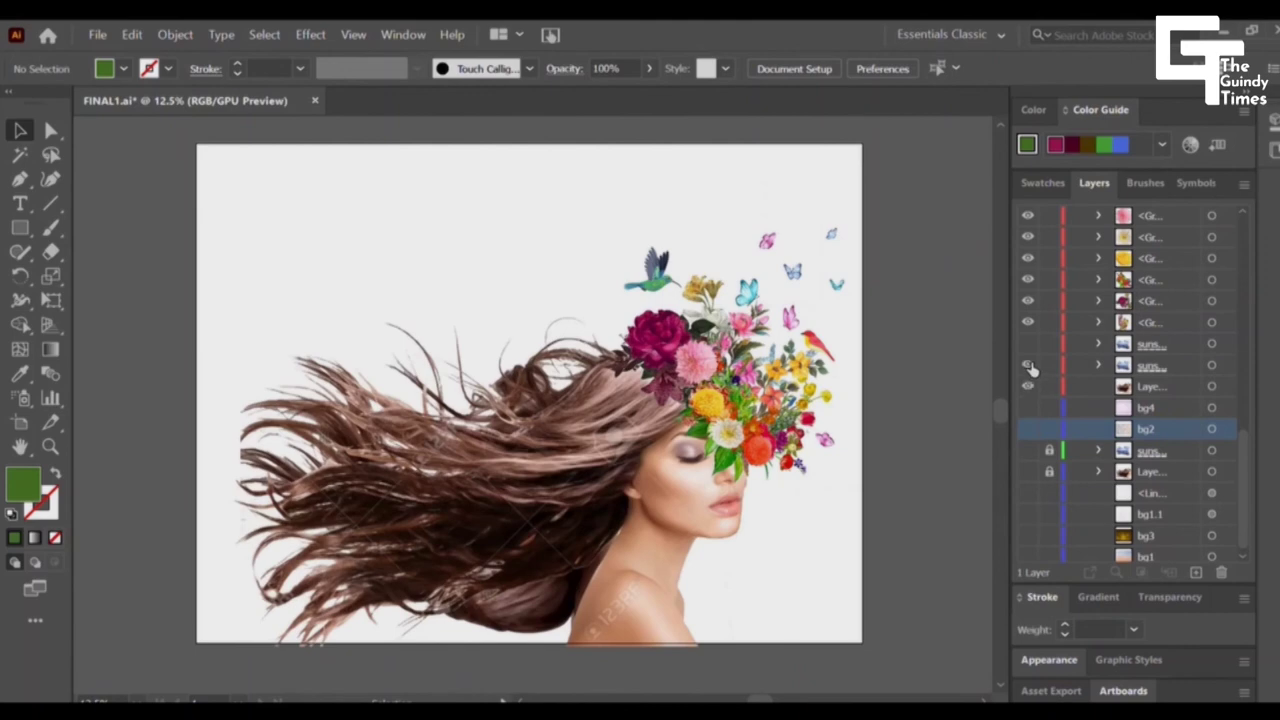
pyautogui.click(1028, 366)
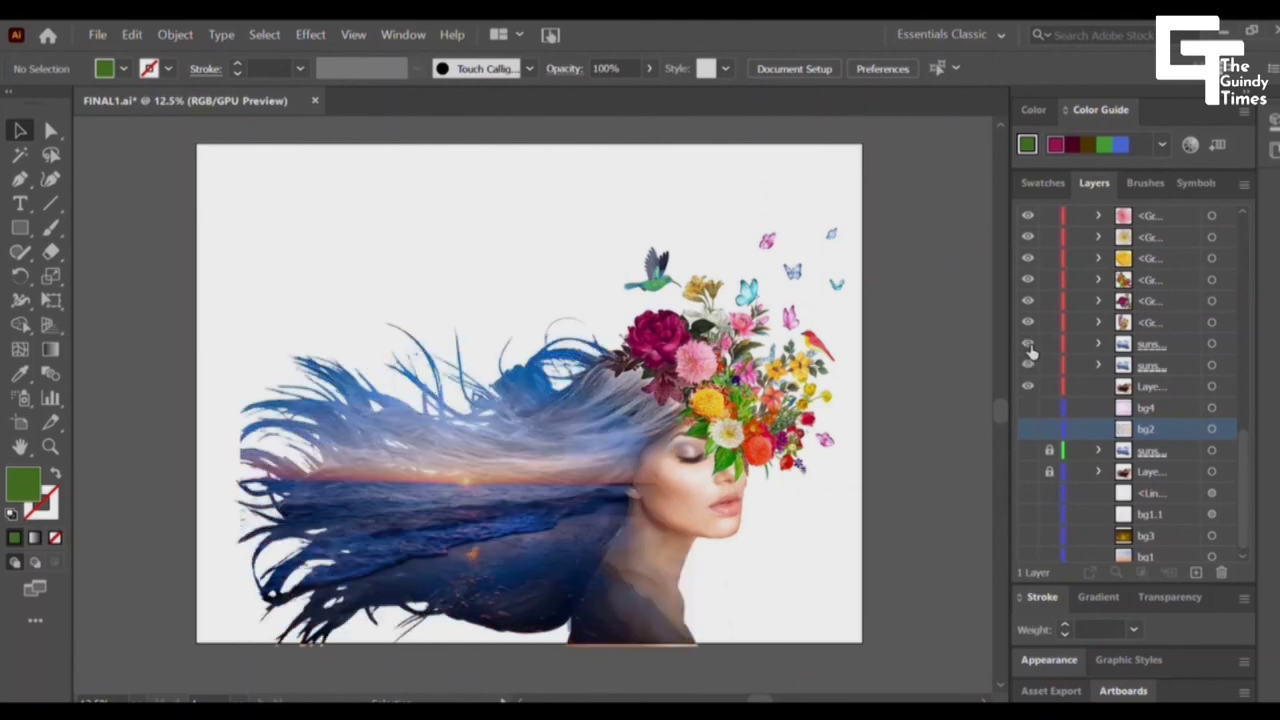
pyautogui.click(1028, 345)
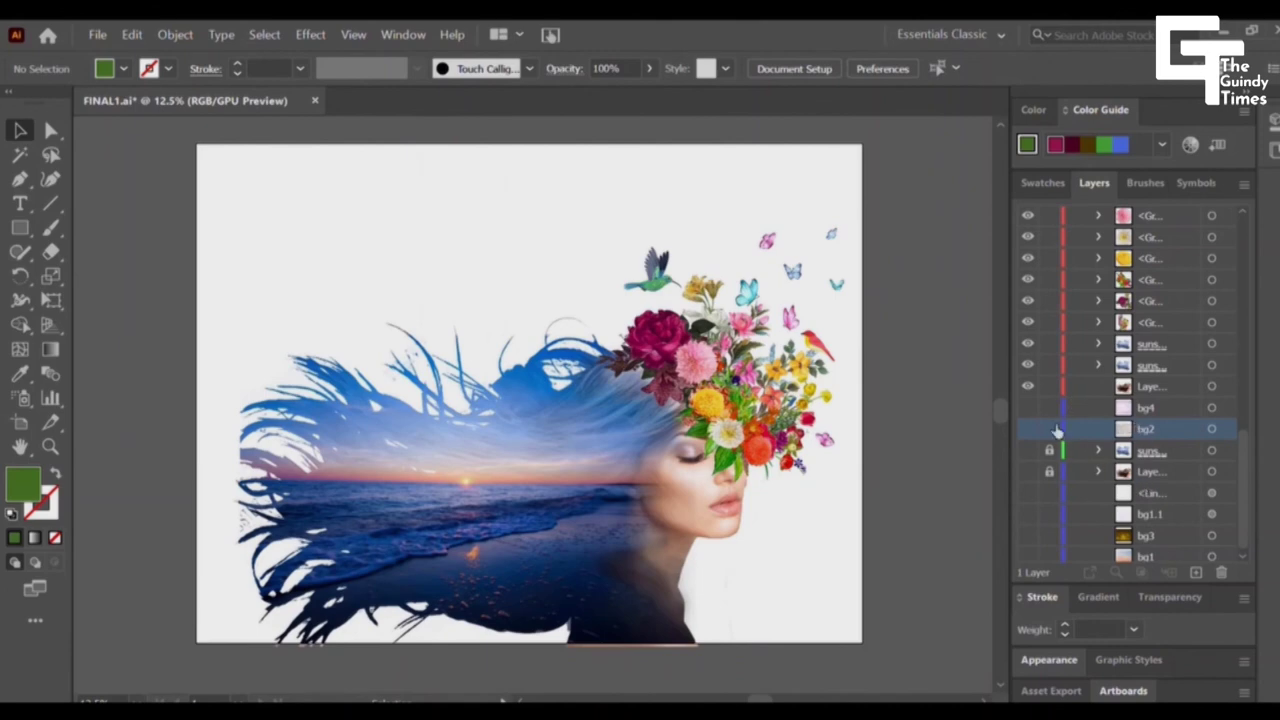
pyautogui.click(1028, 407)
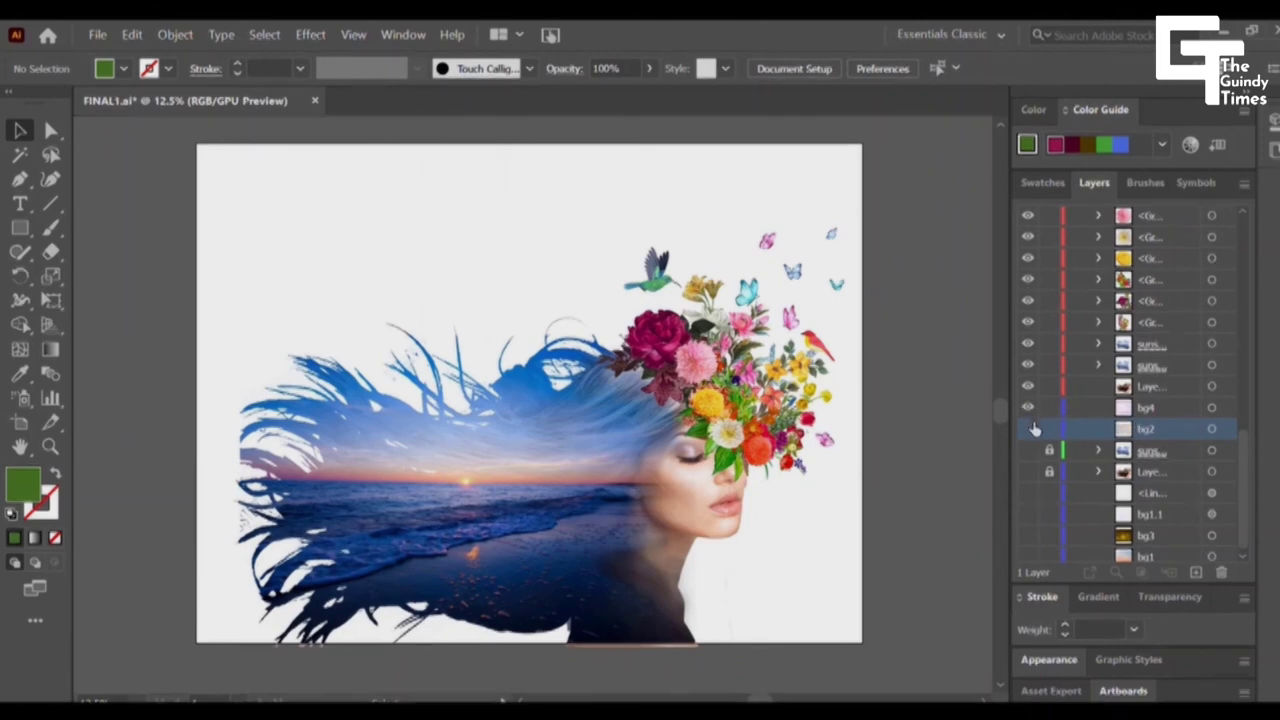
pyautogui.click(1030, 428)
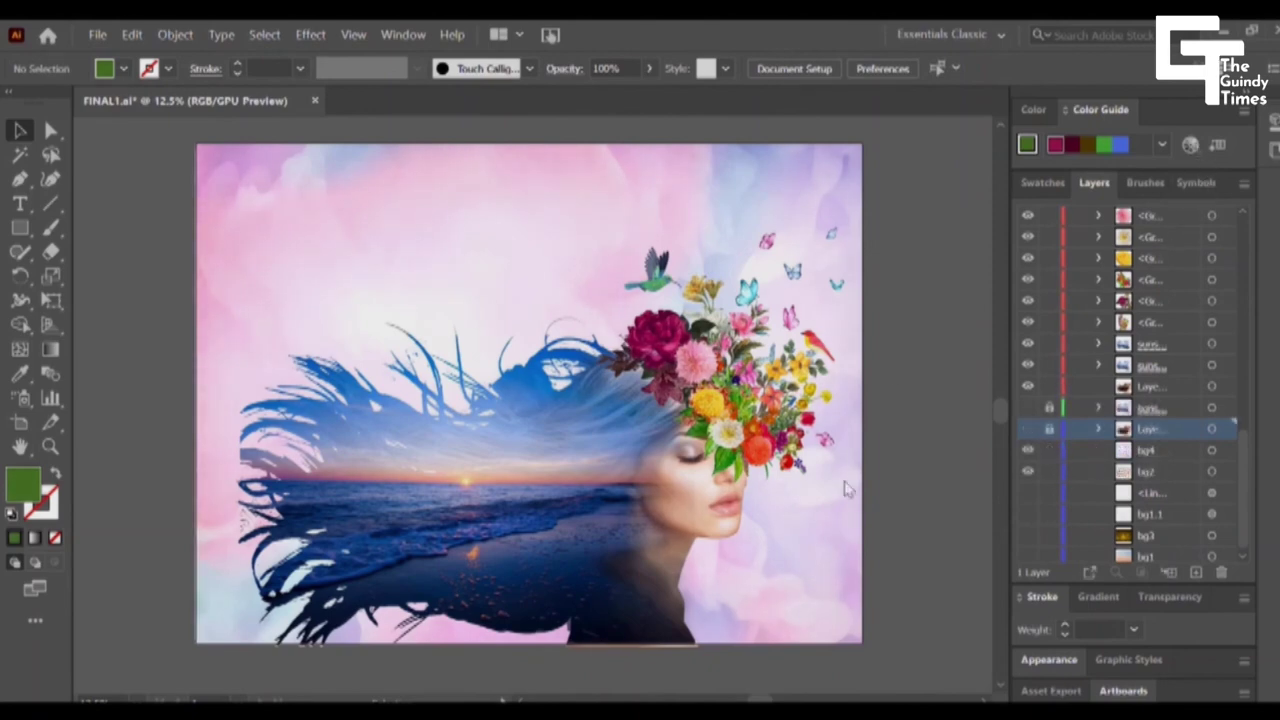
# - Make the light grey hair overlay layer visible in the Layers panel
pyautogui.click(1027, 365)
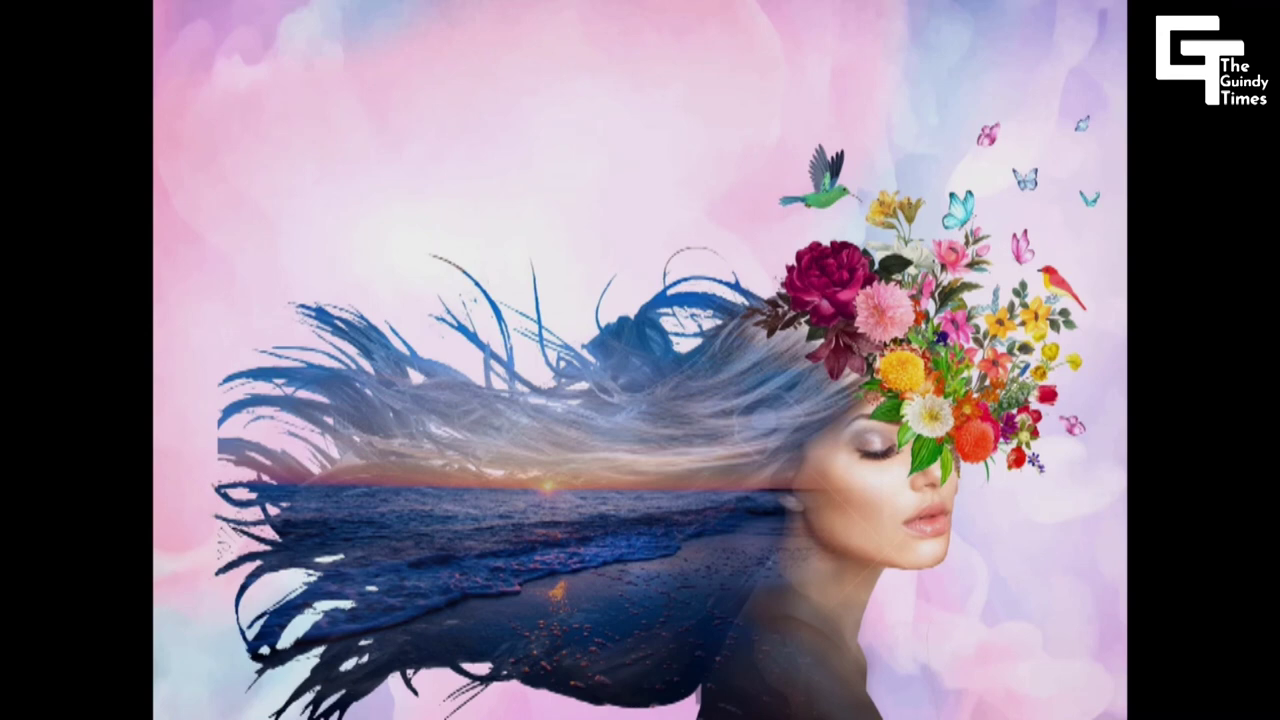